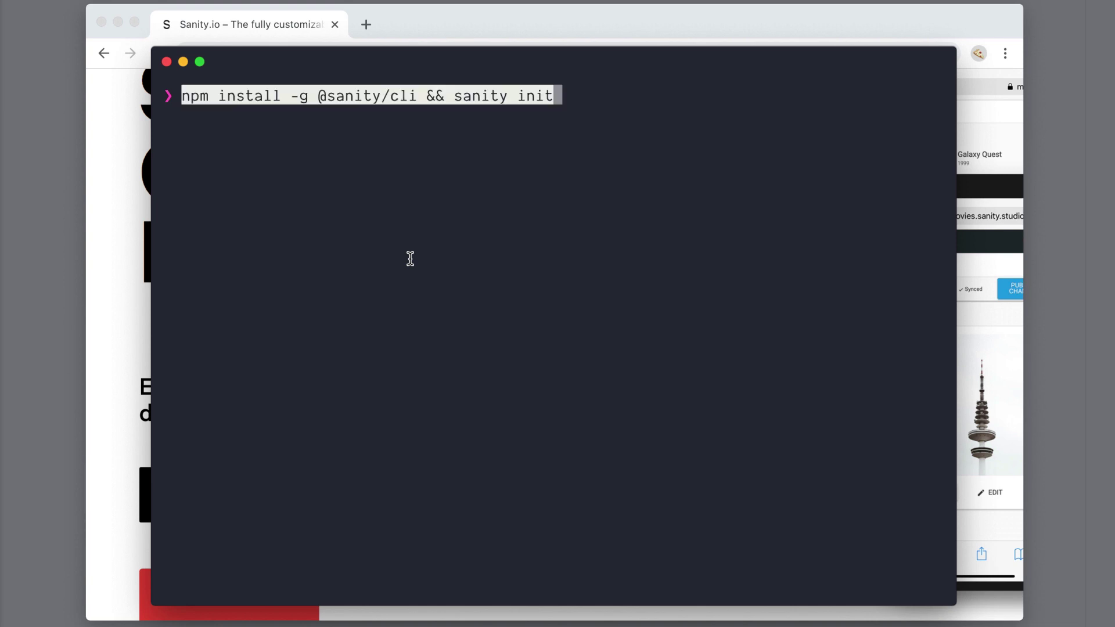
- Install the Sanity CLI and log in with Google, accepting the Terms of Service
{"action": "key", "text": "Return"}
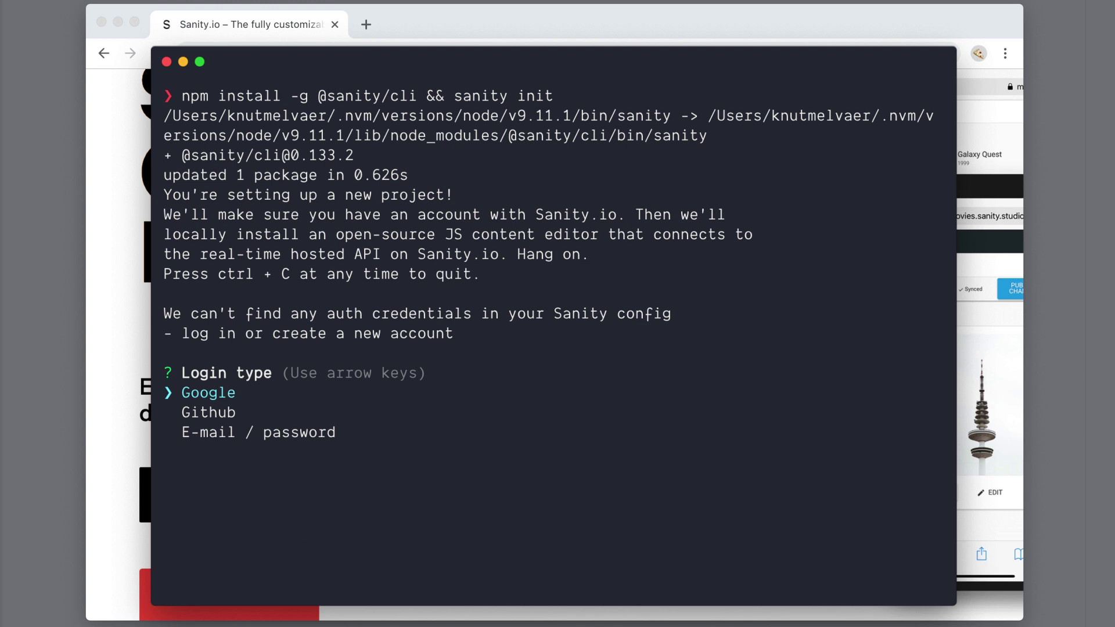
{"action": "key", "text": "Down"}
{"action": "key", "text": "Down"}
{"action": "key", "text": "Up"}
{"action": "key", "text": "Up"}
{"action": "key", "text": "Return"}
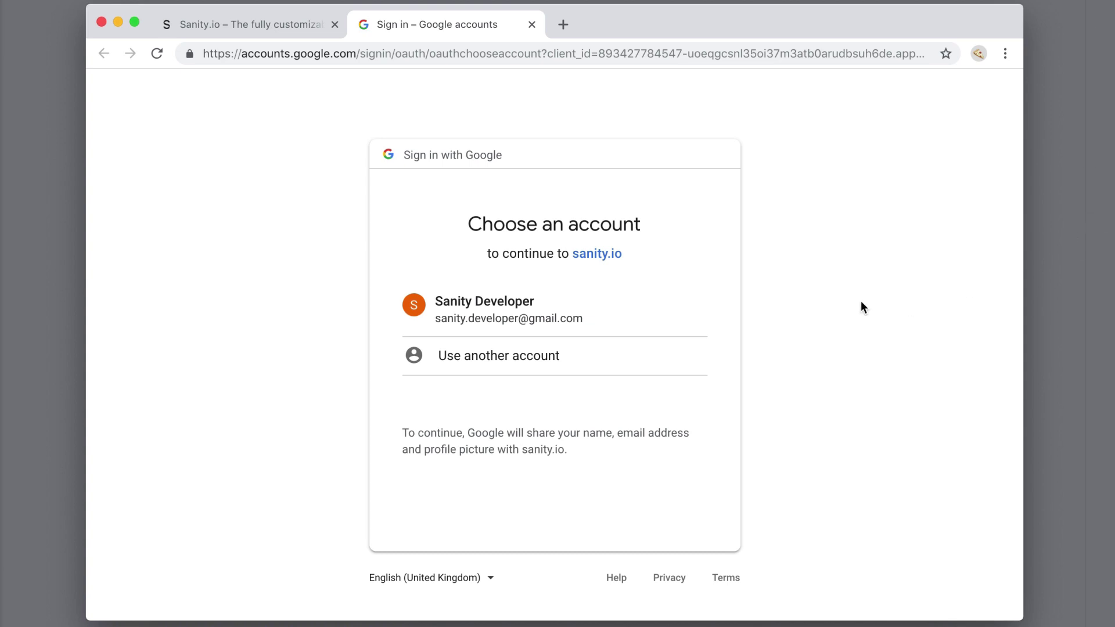
{"action": "left_click", "coordinate": [537, 327]}
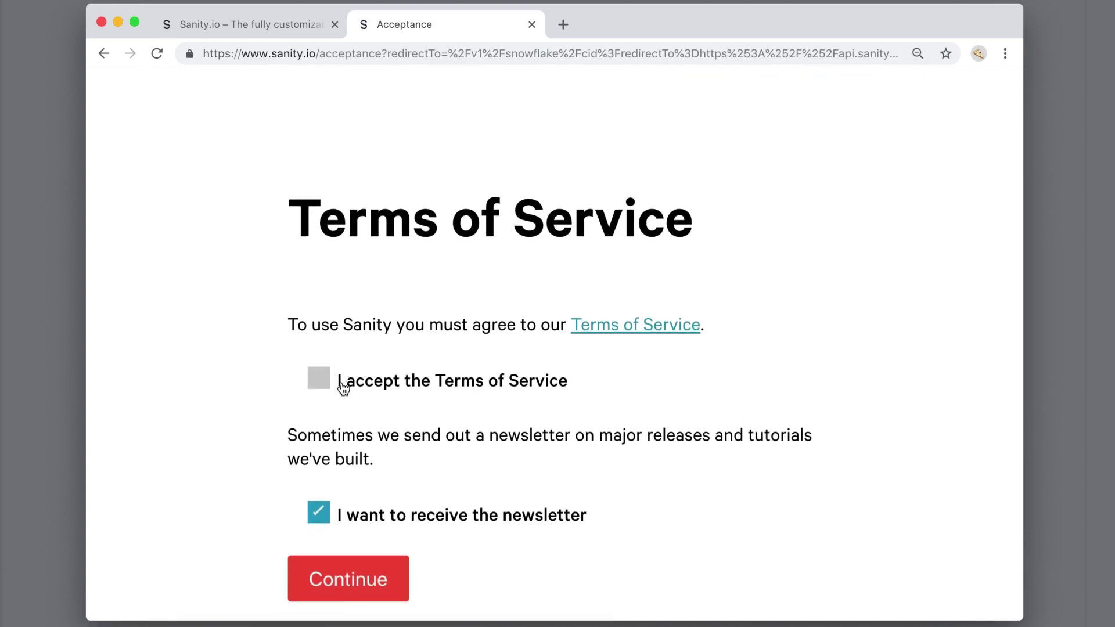
{"action": "left_click", "coordinate": [339, 383]}
{"action": "left_click", "coordinate": [333, 579]}
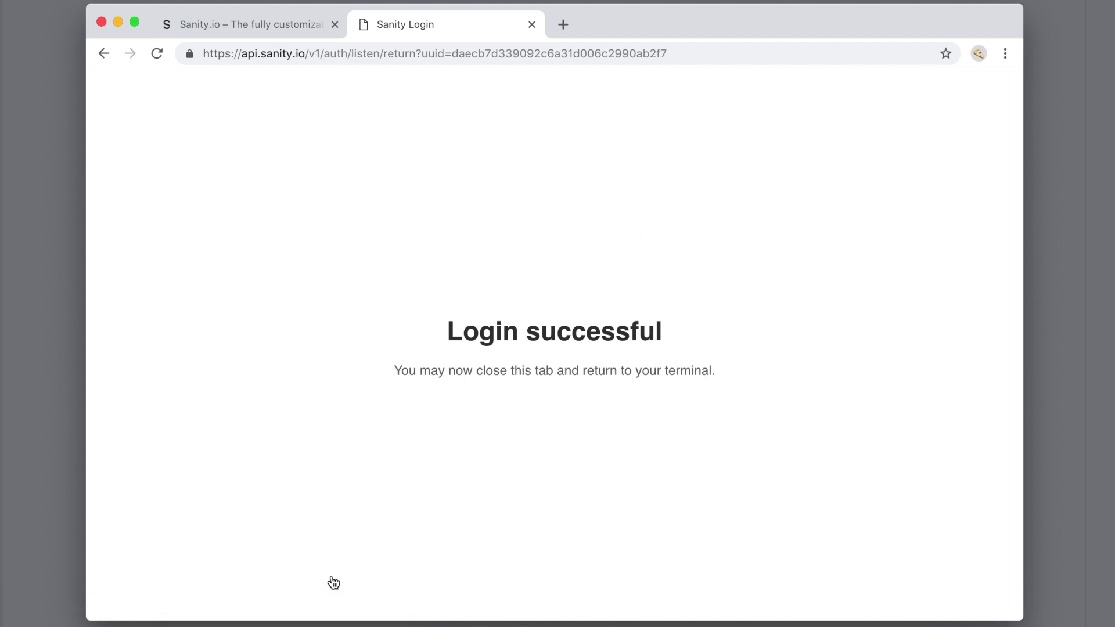
- Close the login tab and name the new project ecommerce in Terminal
{"action": "key", "text": "super+w"}
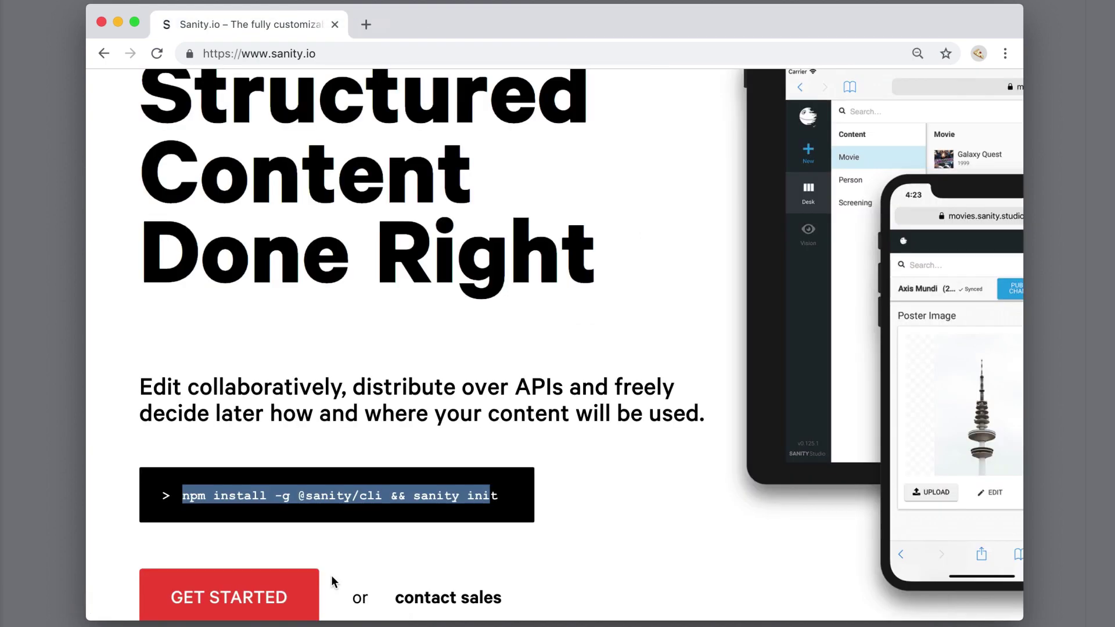
{"action": "key", "text": "super+Tab"}
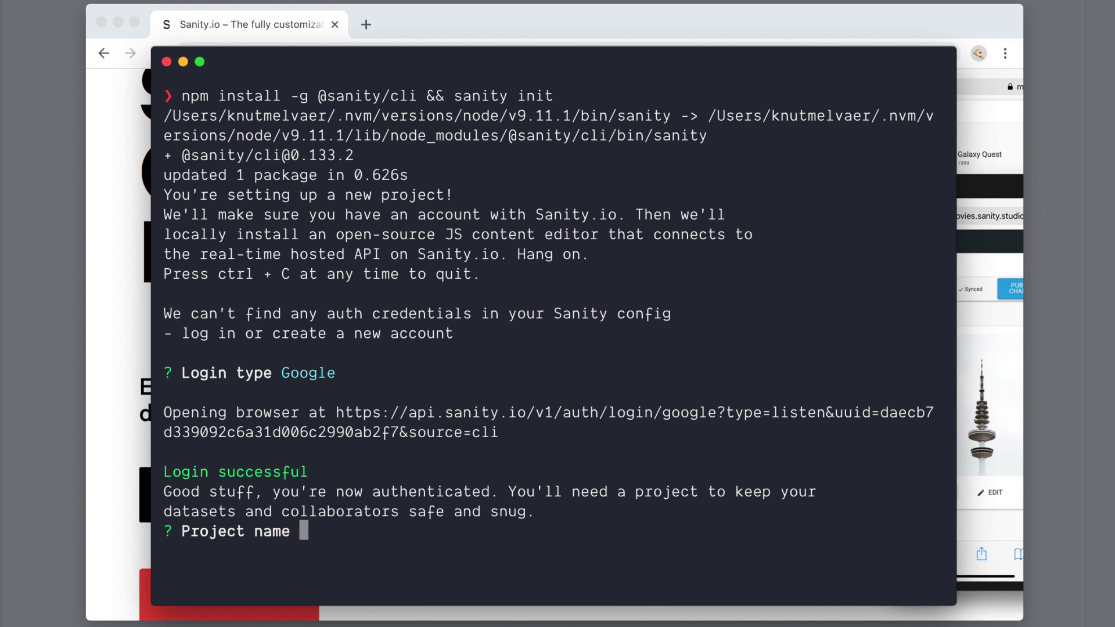
{"action": "type", "text": "ecommerce"}
{"action": "key", "text": "Return"}
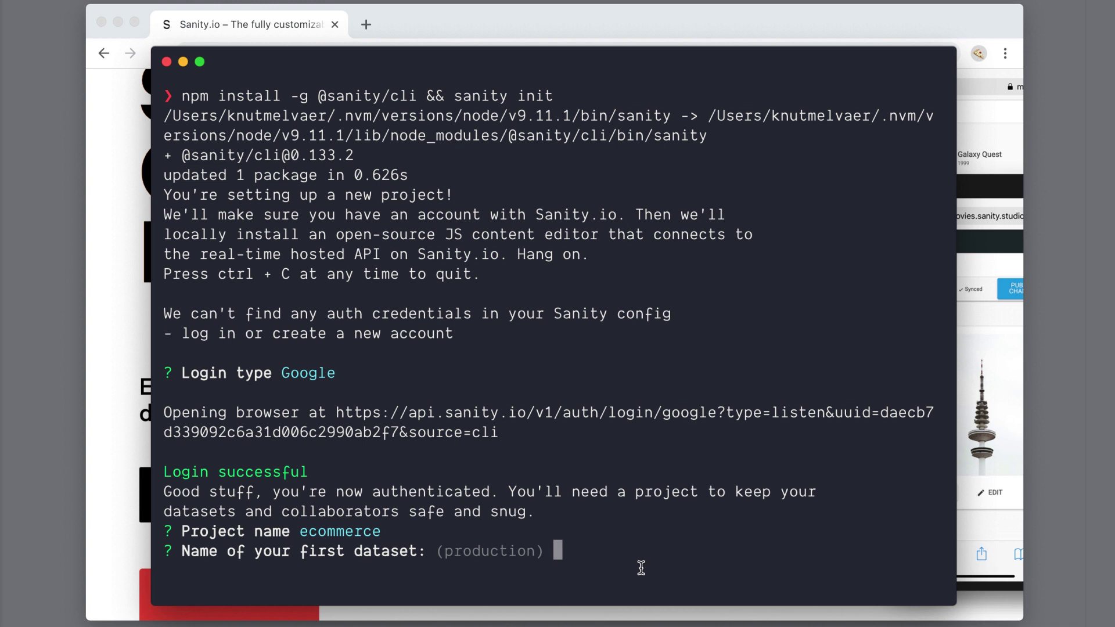
- Keep the dataset name production and make it Public
{"action": "key", "text": "Return"}
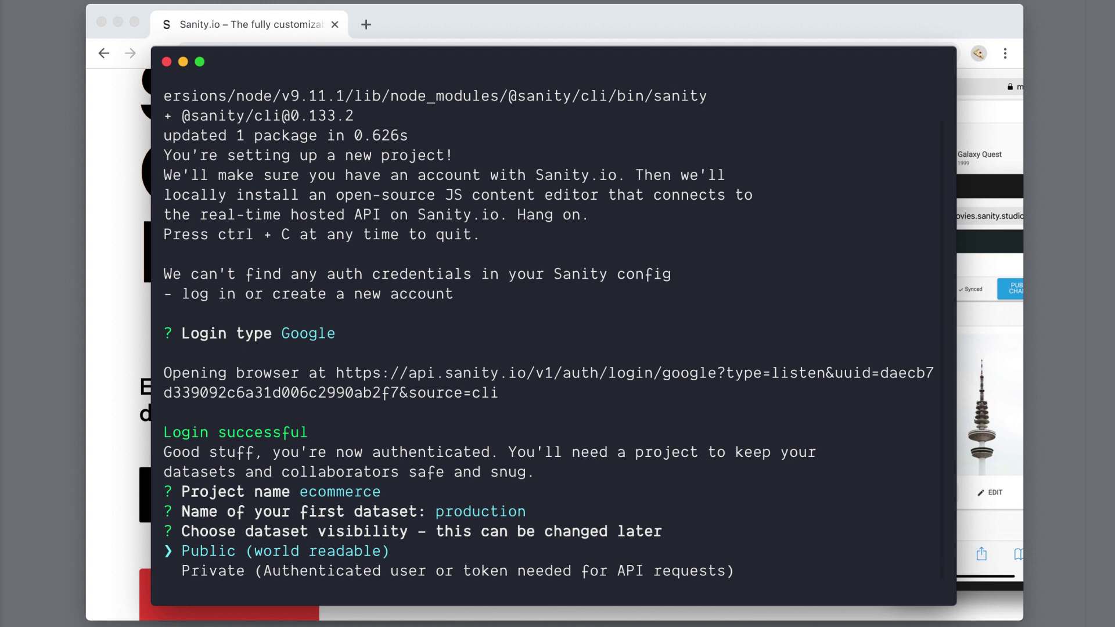
{"action": "key", "text": "Down"}
{"action": "key", "text": "Up"}
{"action": "key", "text": "Return"}
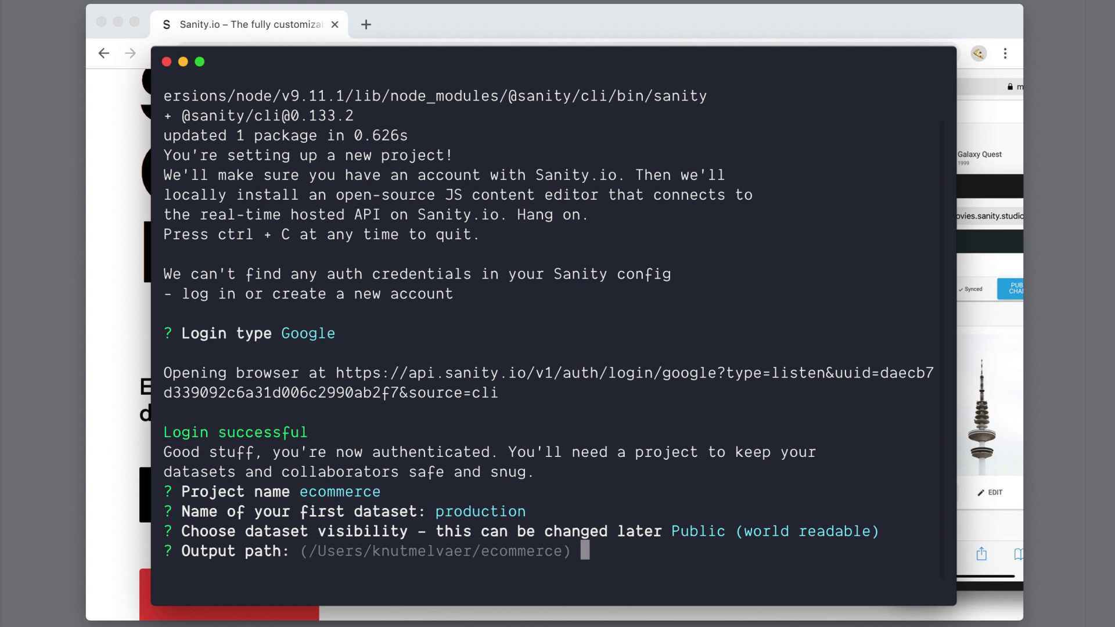
- Use the default output folder and E-commerce template, and upload the sample products
{"action": "key", "text": "Return"}
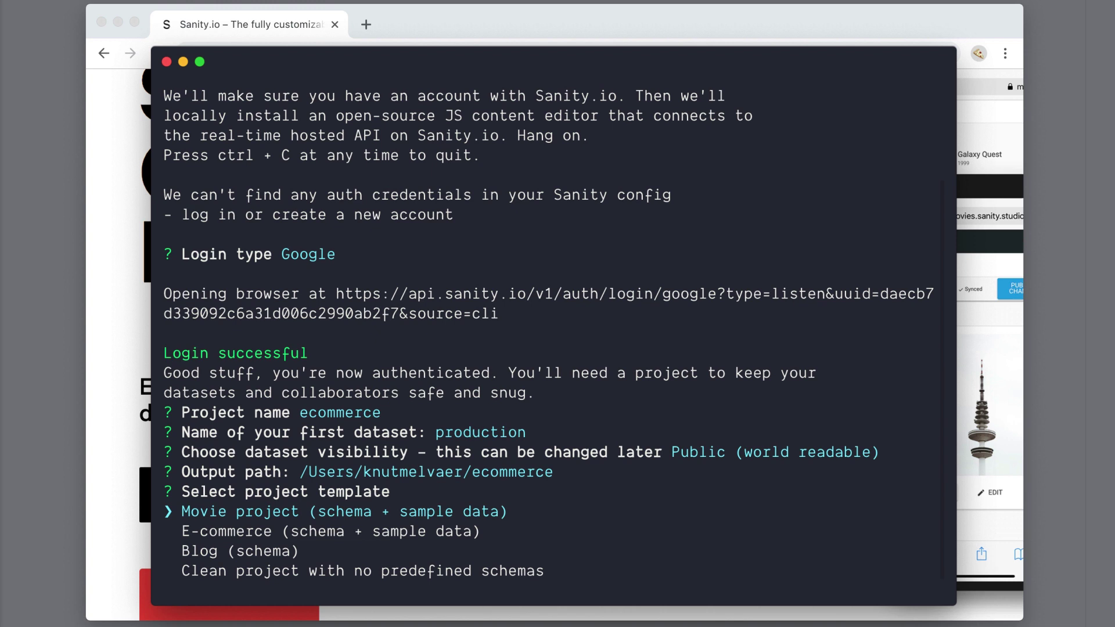
{"action": "key", "text": "Down"}
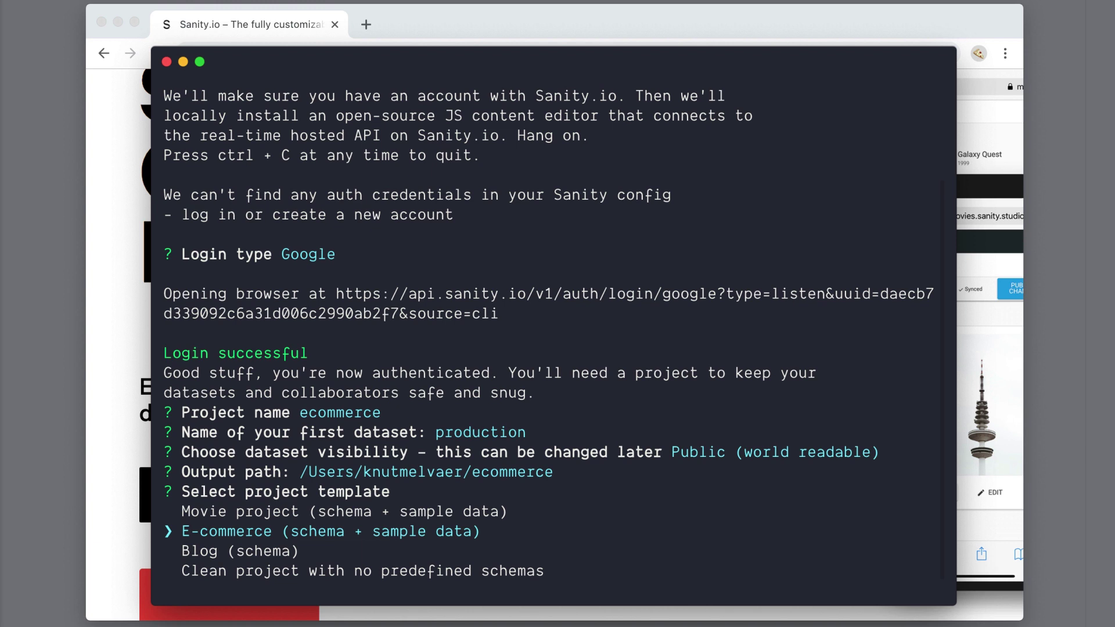
{"action": "key", "text": "Return"}
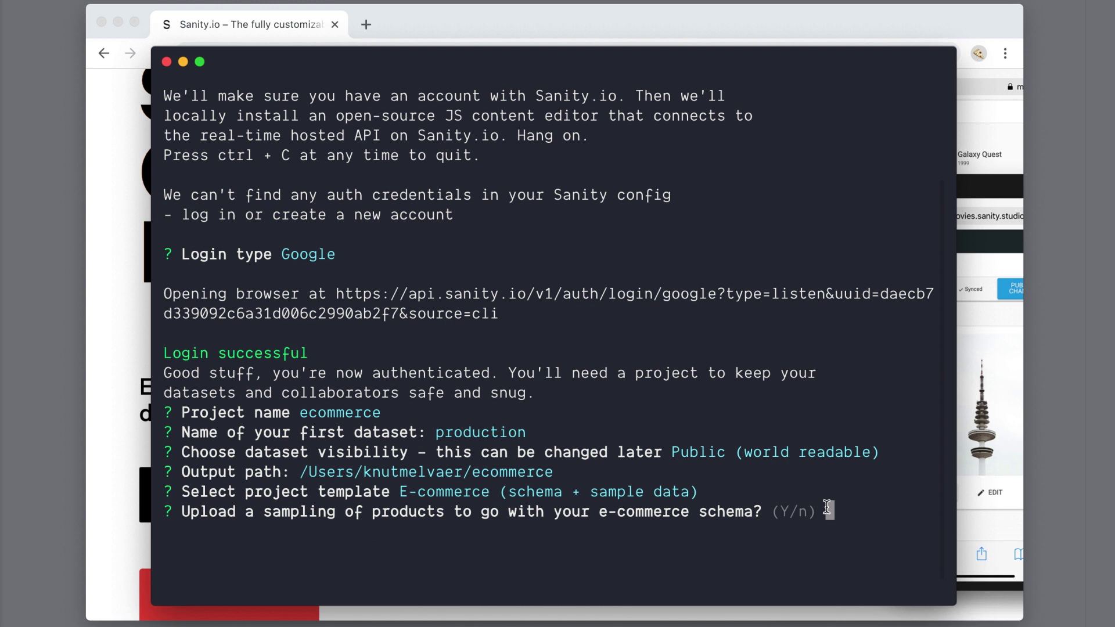
{"action": "type", "text": "y"}
{"action": "key", "text": "Return"}
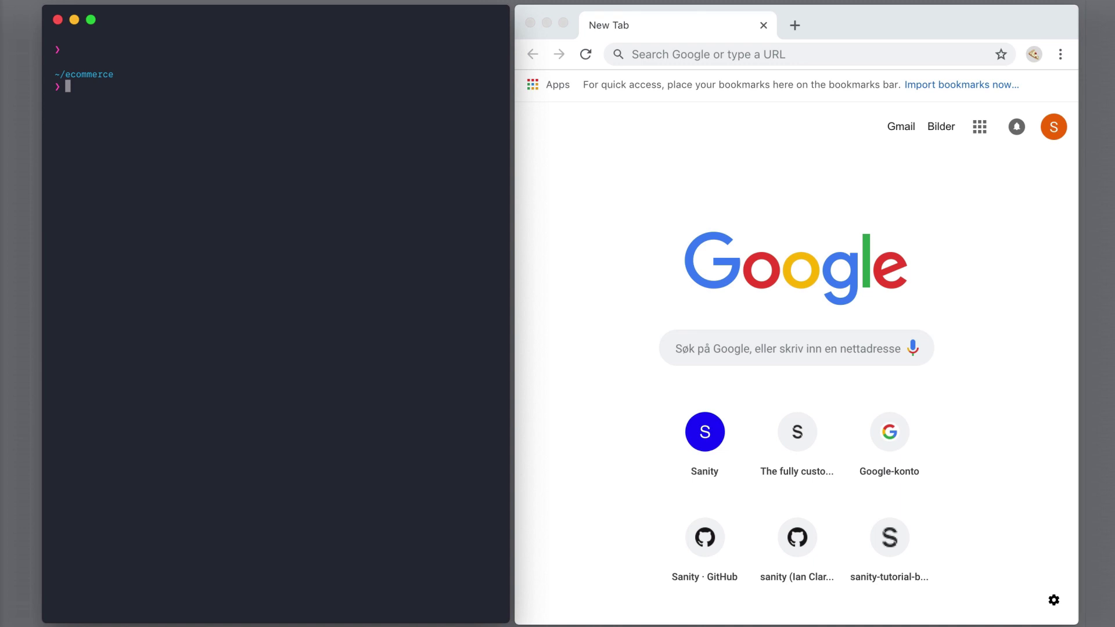
{"action": "type", "text": "ls"}
- List the project files with ls, then serve the Studio at localhost:3333 with sanity start
{"action": "key", "text": "Return"}
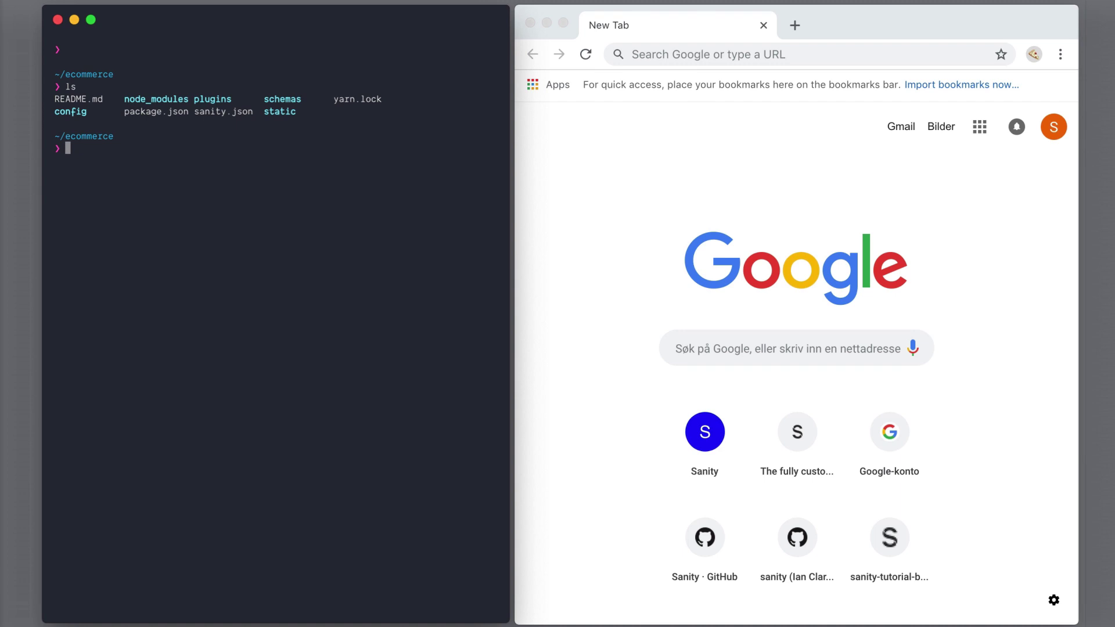
{"action": "type", "text": "sanity start"}
{"action": "key", "text": "Return"}
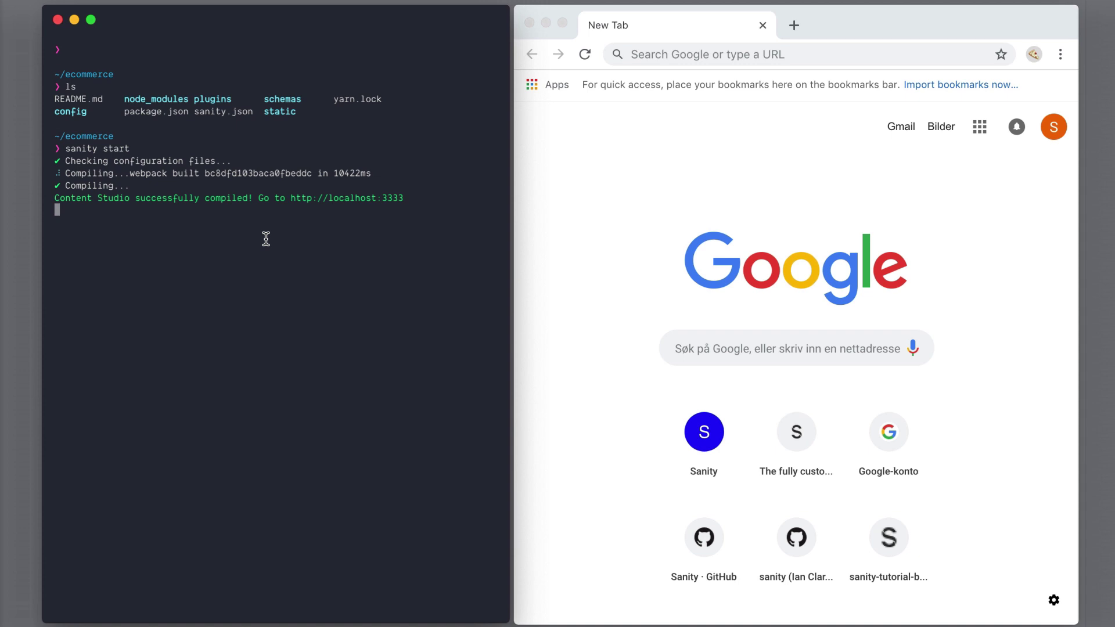
- Open localhost:3333 and sign in to the Studio with the Google account
{"action": "left_click", "coordinate": [332, 206], "text": "super"}
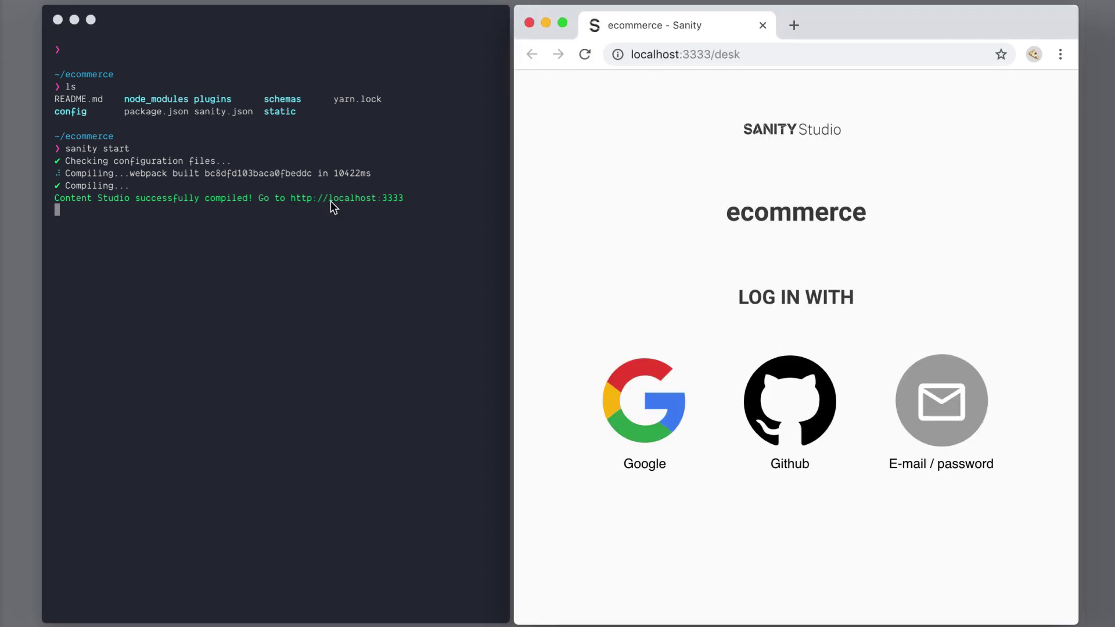
{"action": "left_click", "coordinate": [662, 375]}
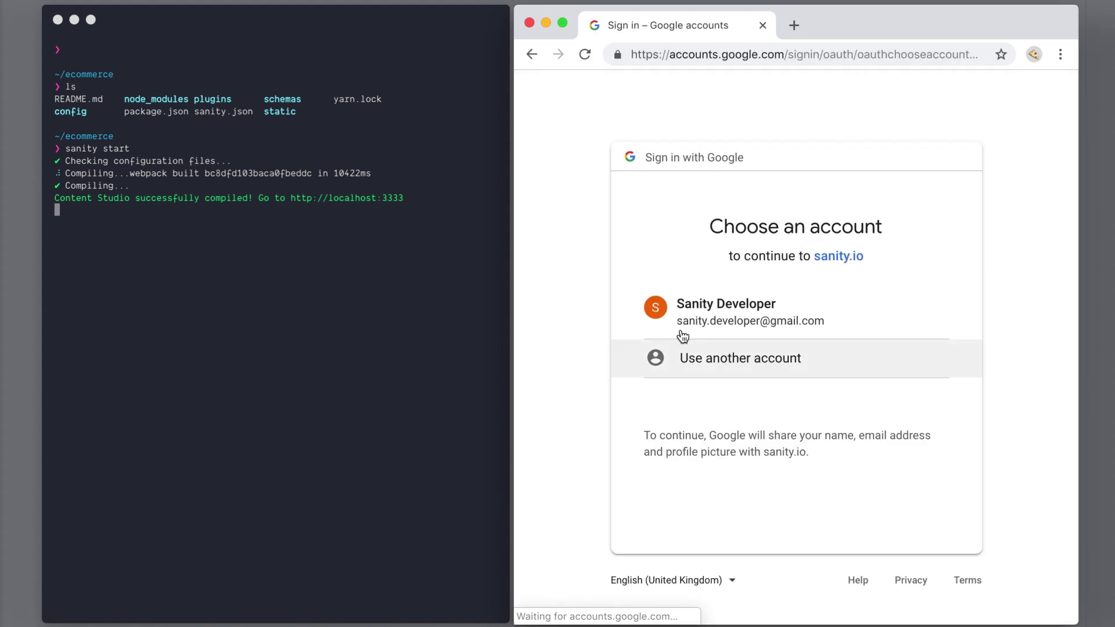
{"action": "left_click", "coordinate": [704, 318]}
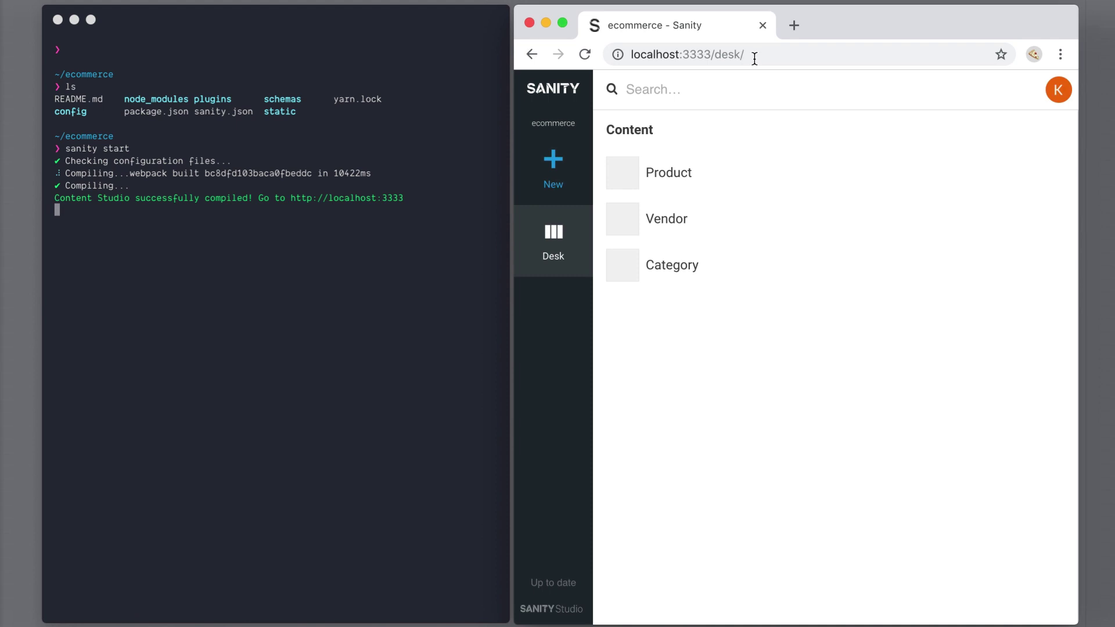
- Browse the Vendor and Category lists, then expand the full Product list
{"action": "left_click", "coordinate": [668, 174]}
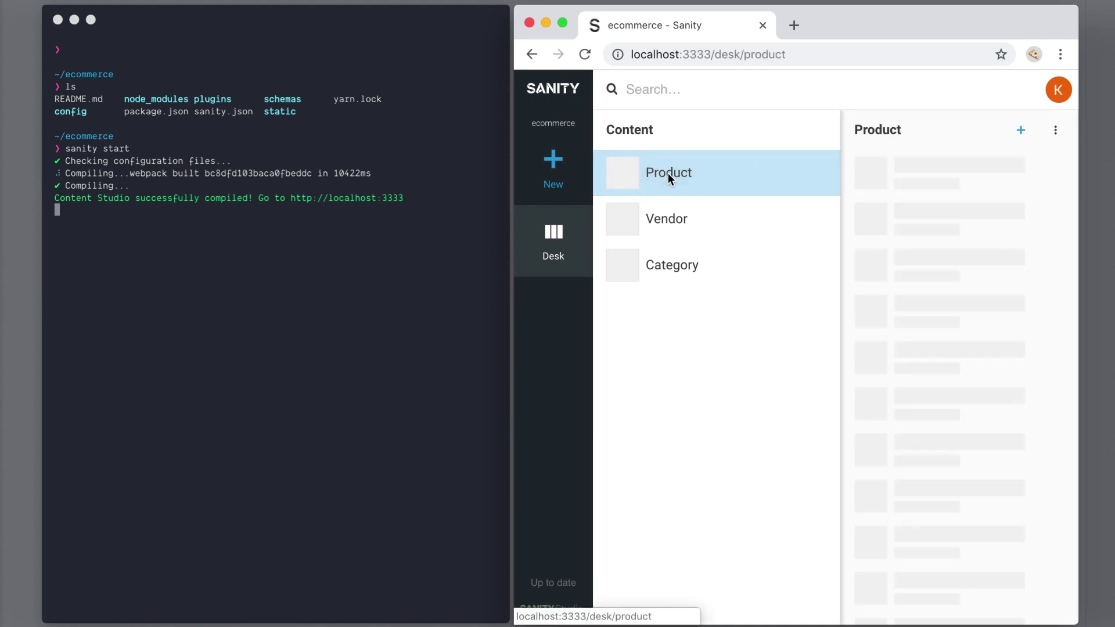
{"action": "left_click", "coordinate": [660, 227]}
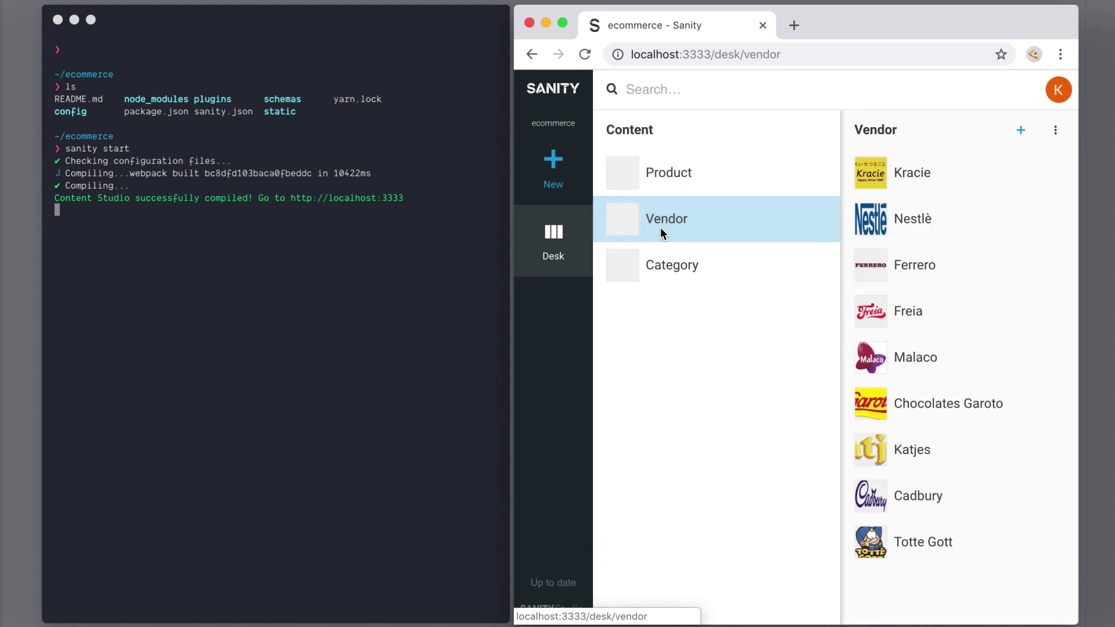
{"action": "left_click", "coordinate": [651, 270]}
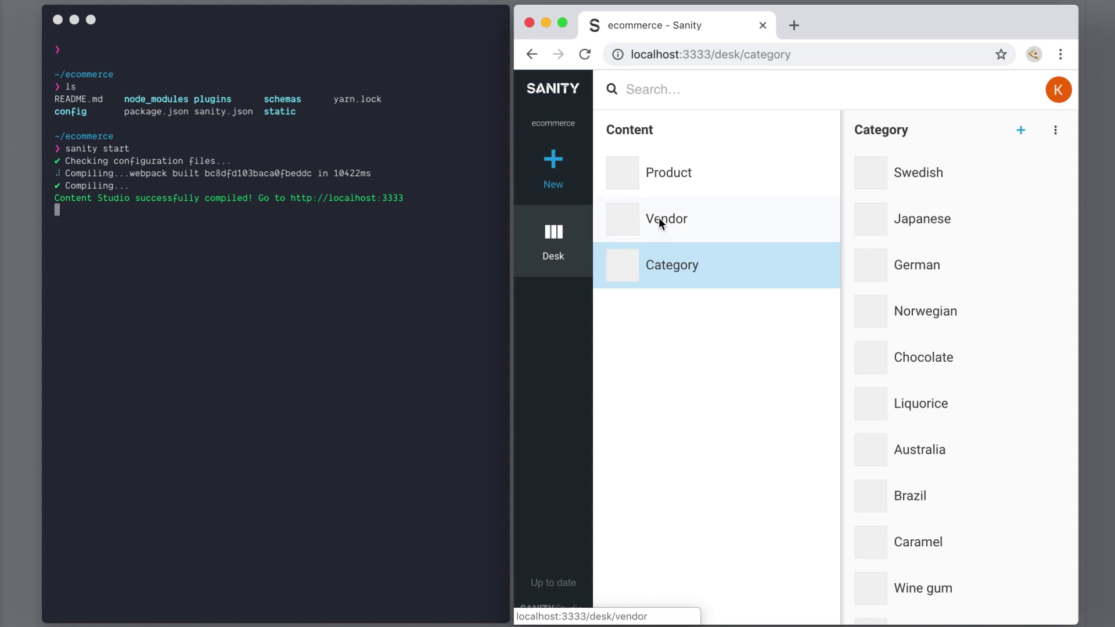
{"action": "left_click", "coordinate": [665, 172]}
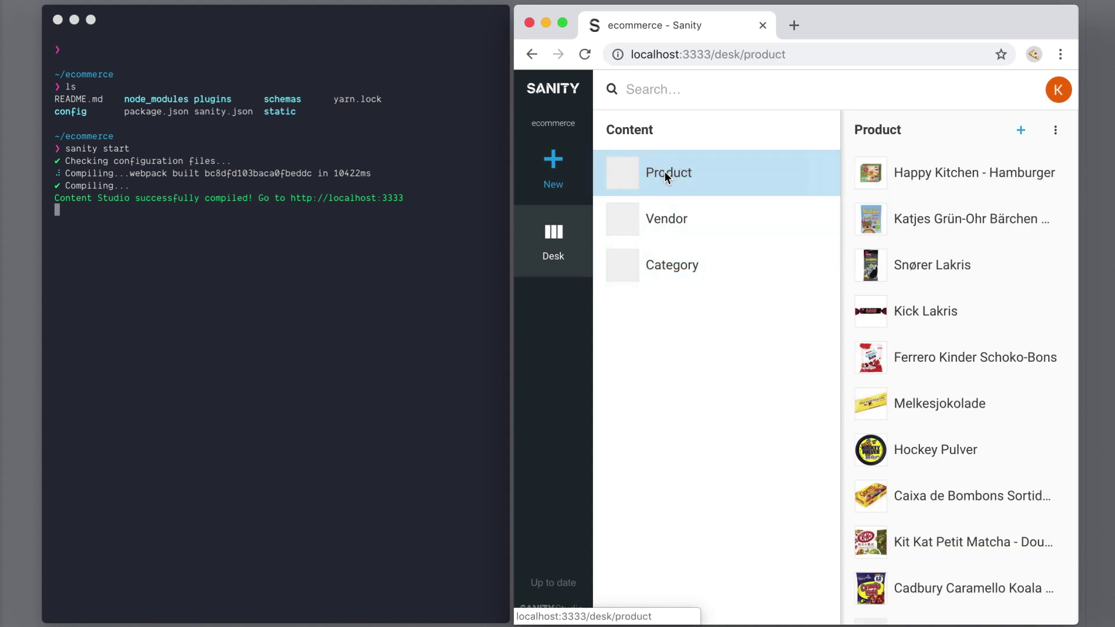
{"action": "left_click", "coordinate": [619, 131]}
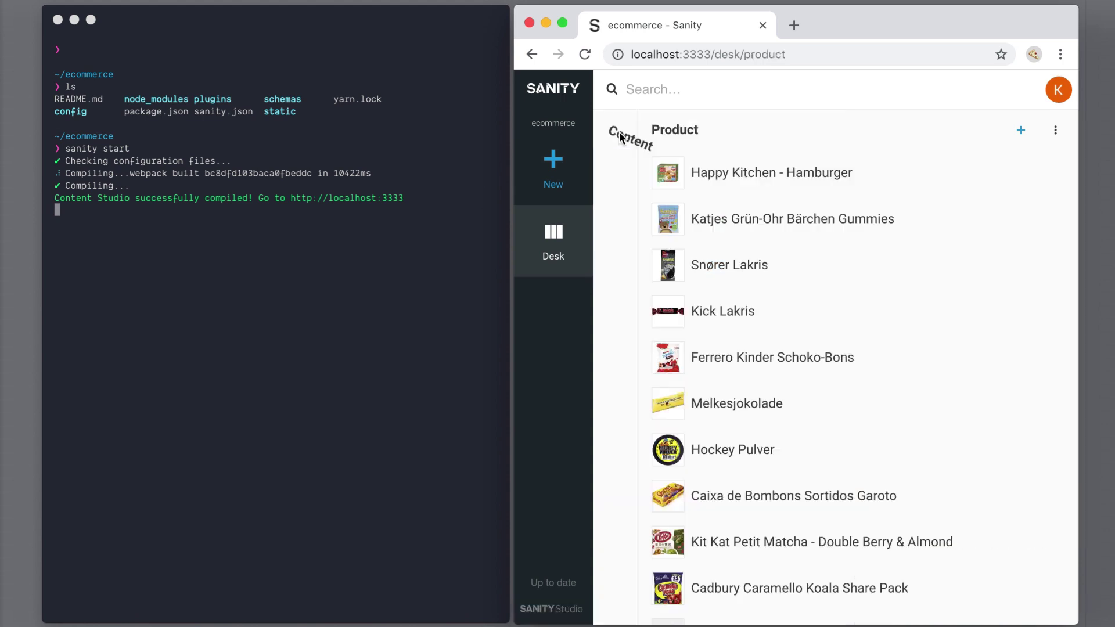
- Open Happy Kitchen - Hamburger and trim its title to 'Happy Kitchen'
{"action": "left_click", "coordinate": [677, 172]}
{"action": "left_click", "coordinate": [667, 131]}
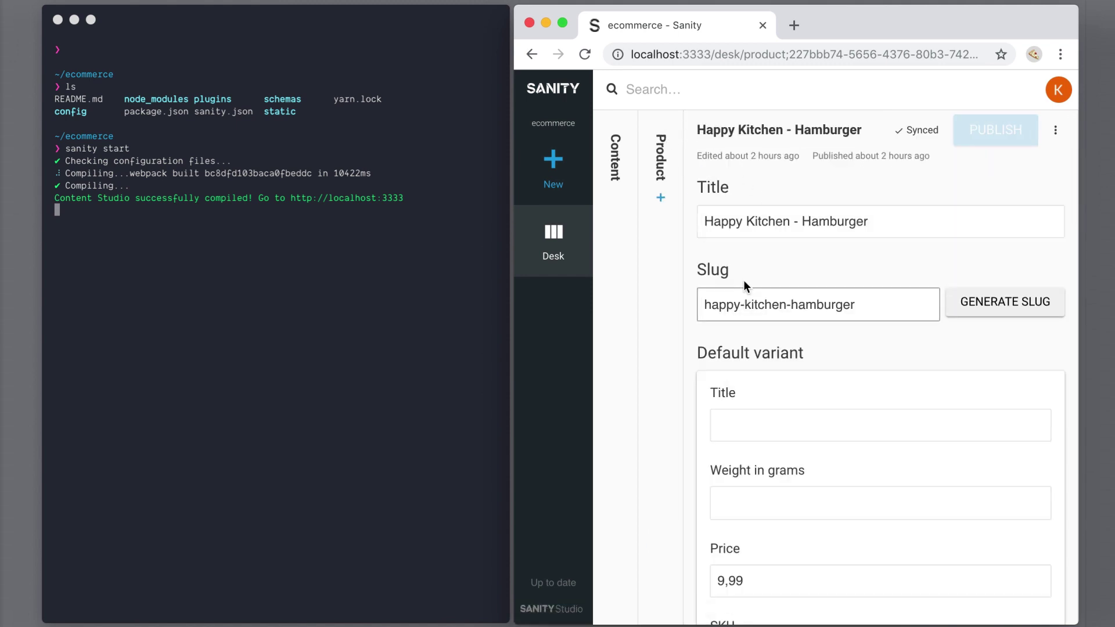
{"action": "scroll", "coordinate": [743, 279], "scroll_direction": "down", "scroll_amount": 3}
{"action": "scroll", "coordinate": [744, 280], "scroll_direction": "down", "scroll_amount": 2}
{"action": "scroll", "coordinate": [743, 280], "scroll_direction": "down", "scroll_amount": 2}
{"action": "scroll", "coordinate": [742, 280], "scroll_direction": "down", "scroll_amount": 3}
{"action": "scroll", "coordinate": [743, 280], "scroll_direction": "down", "scroll_amount": 3}
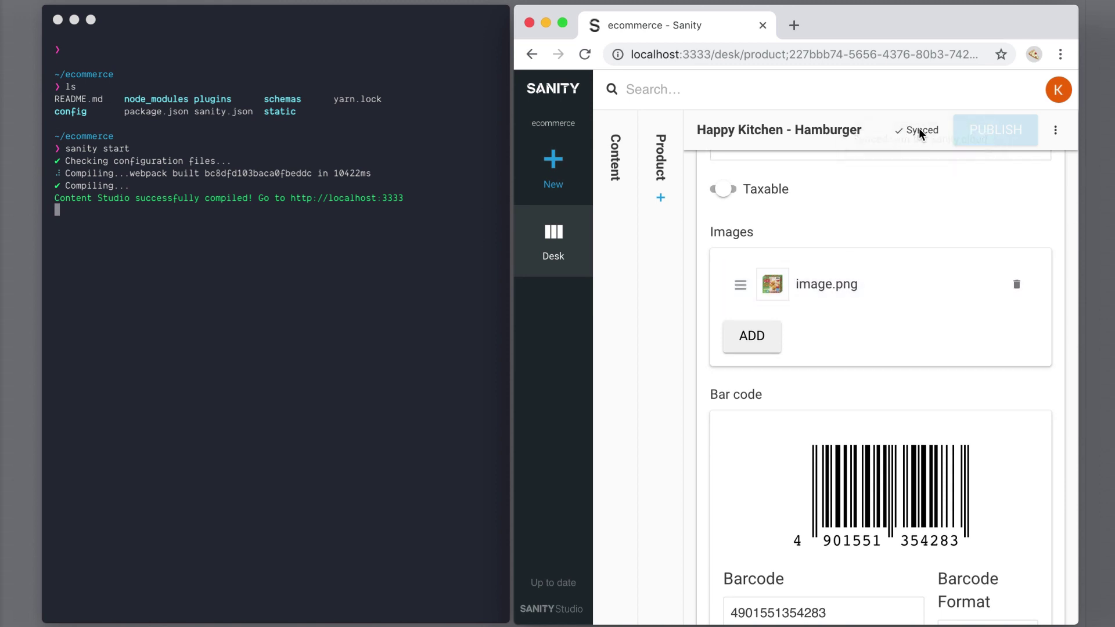
{"action": "scroll", "coordinate": [882, 221], "scroll_direction": "up", "scroll_amount": 5}
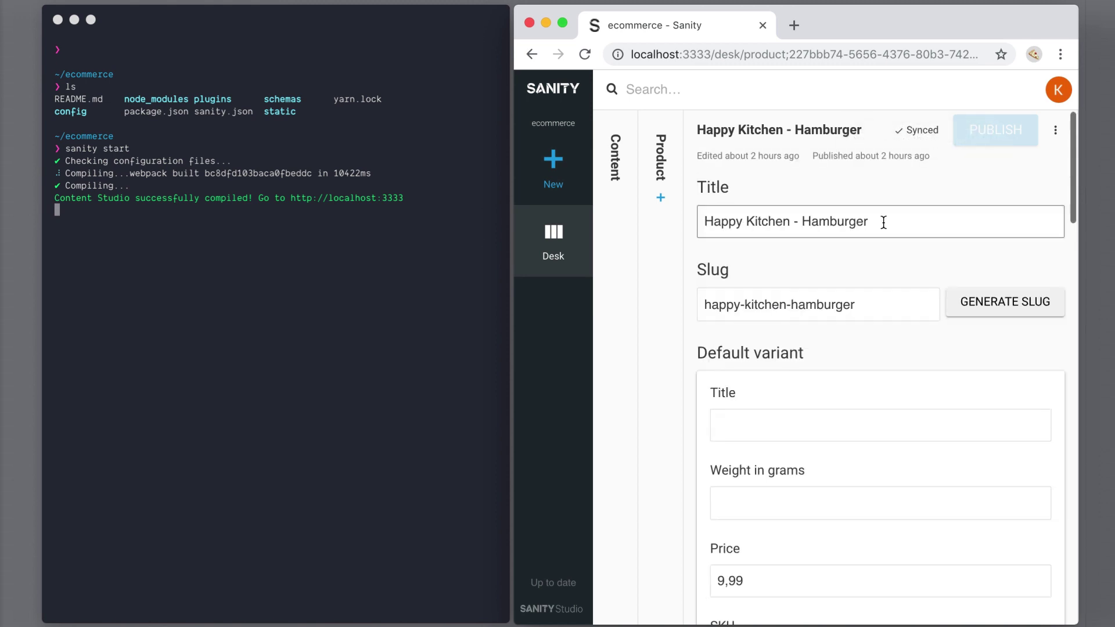
{"action": "left_click", "coordinate": [883, 221]}
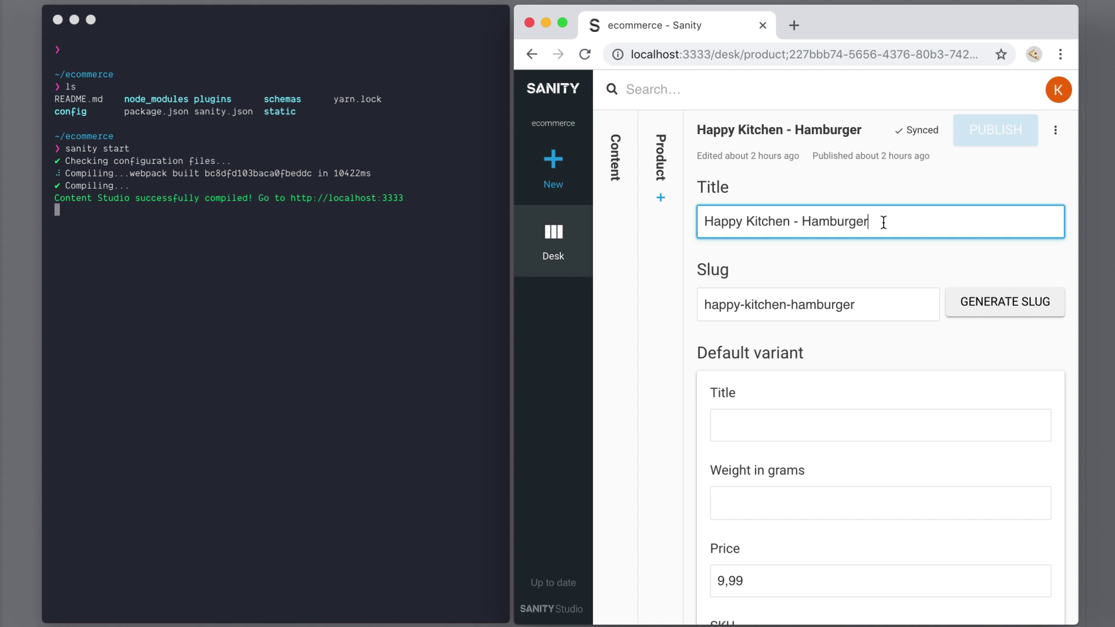
{"action": "key", "text": "alt+shift+Left"}
{"action": "key", "text": "BackSpace"}
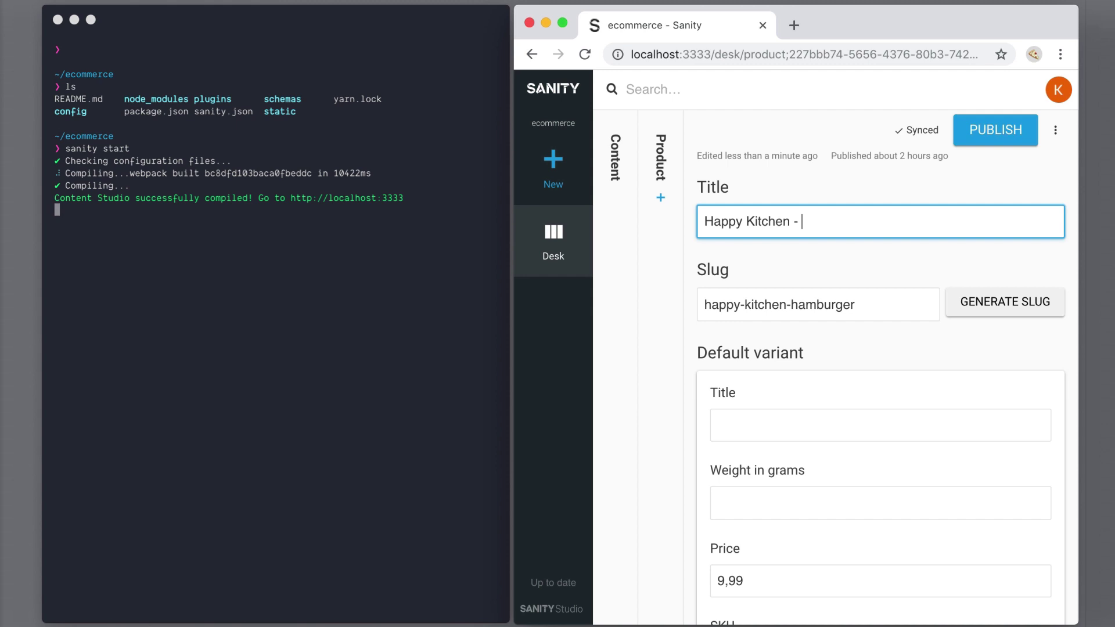
{"action": "key", "text": "BackSpace"}
{"action": "key", "text": "BackSpace"}
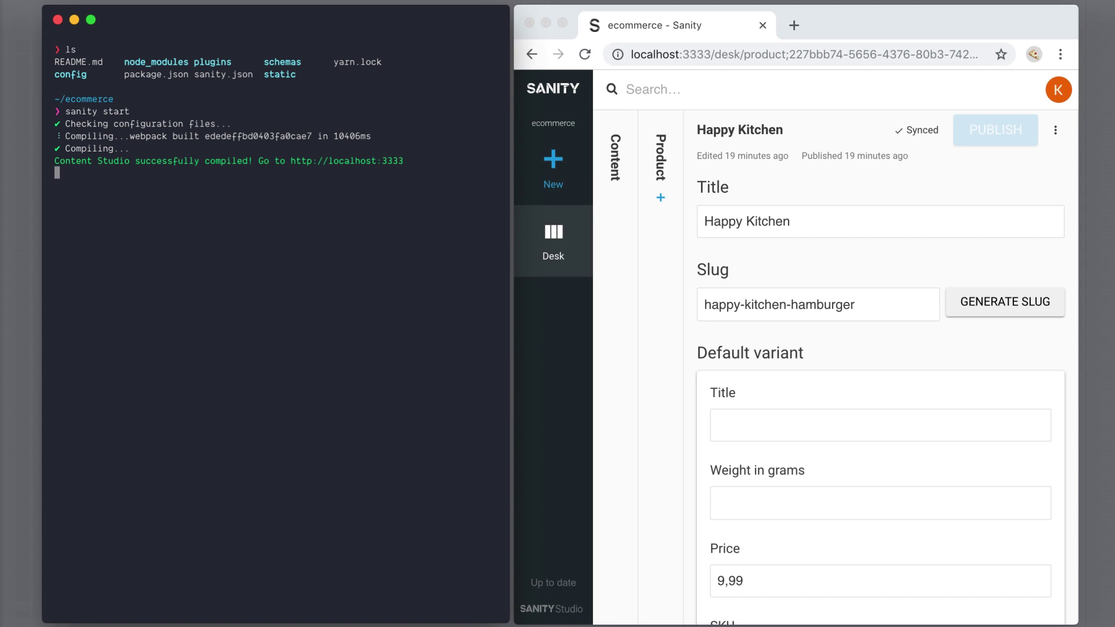
- Split the terminal, cd into ecommerce, and open the project with 'atom .'
{"action": "key", "text": "super+shift+d"}
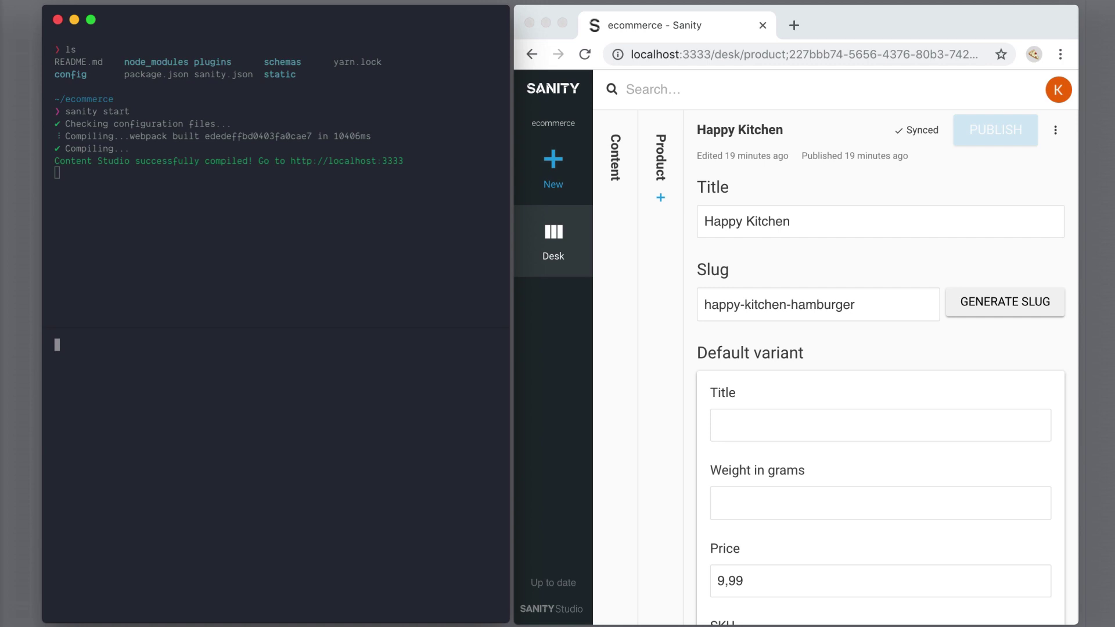
{"action": "type", "text": "cd ecom"}
{"action": "key", "text": "Tab"}
{"action": "key", "text": "Return"}
{"action": "type", "text": "atom "}
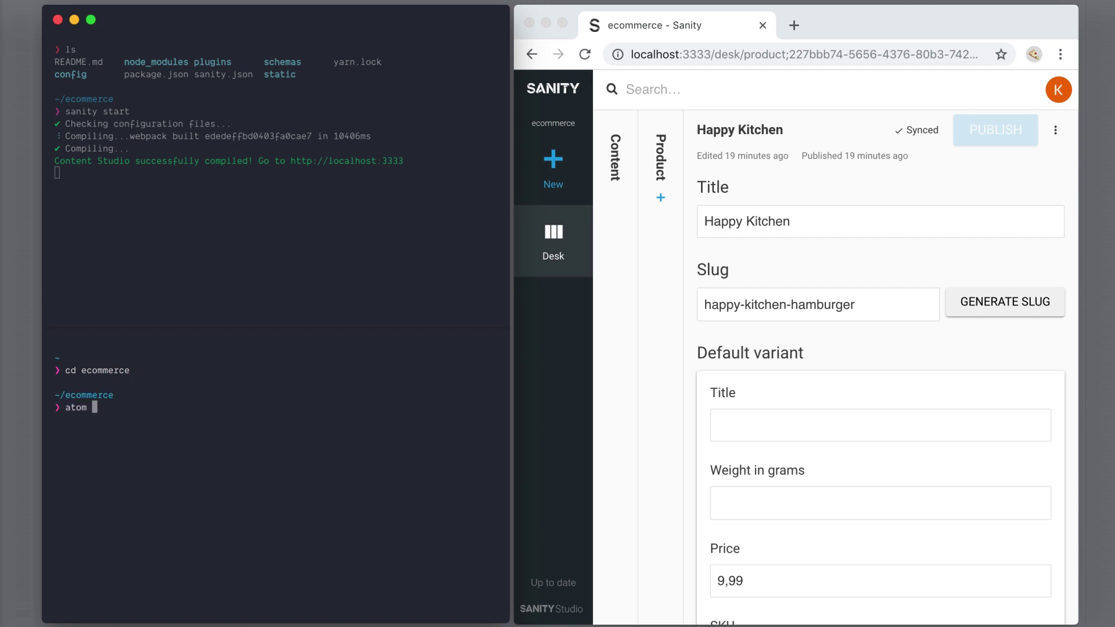
{"action": "type", "text": "."}
{"action": "key", "text": "Return"}
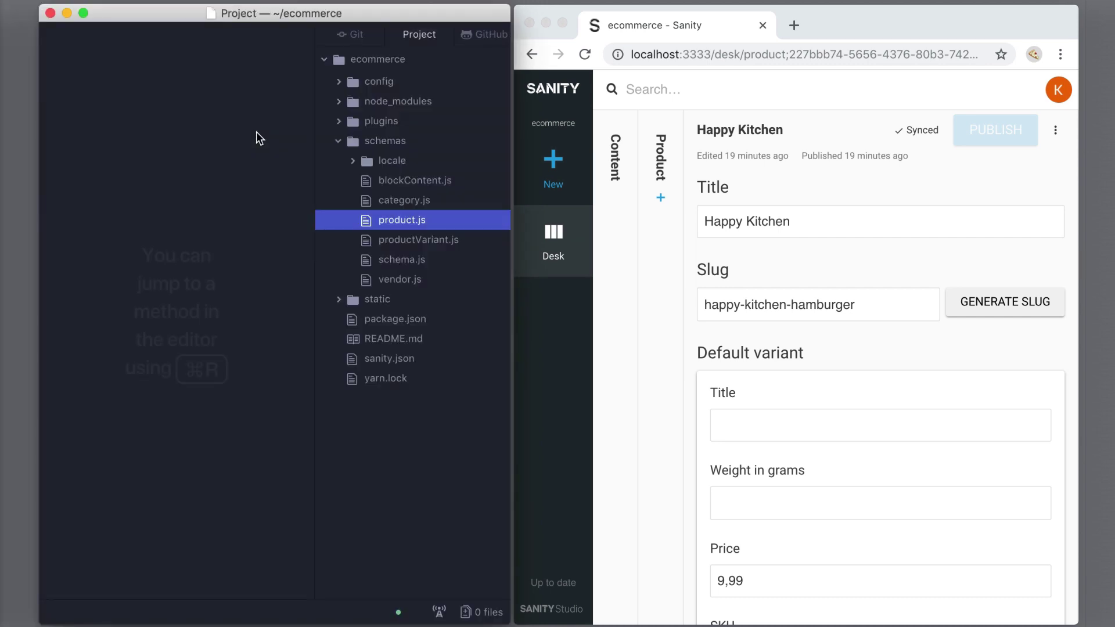
- In schemas/product.js, add the title description 'Keep titles short!' and save
{"action": "double_click", "coordinate": [410, 223]}
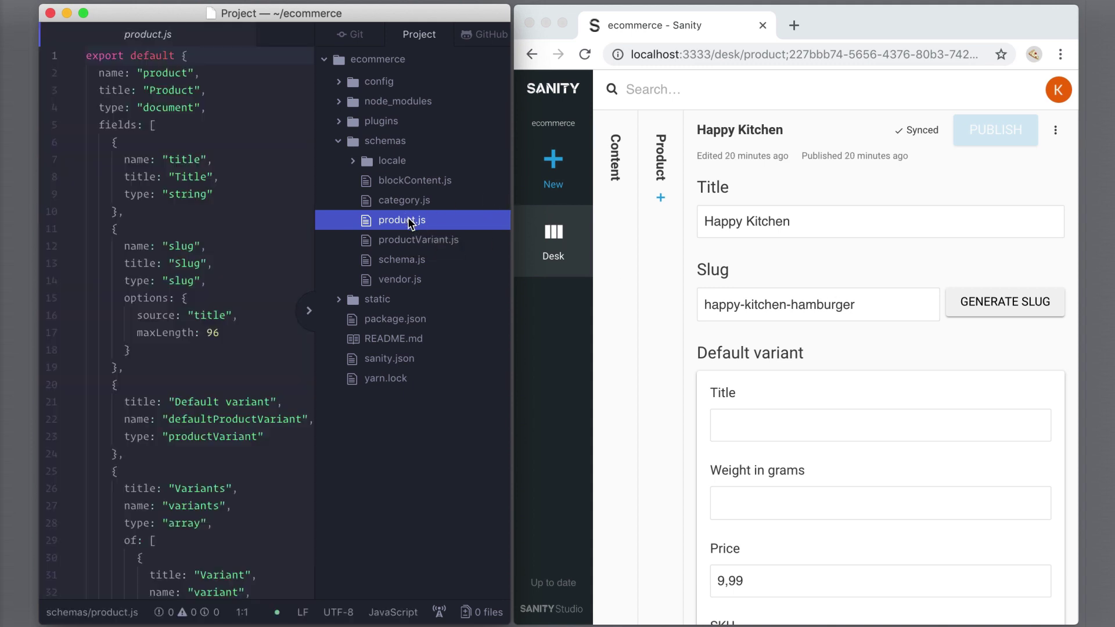
{"action": "left_click", "coordinate": [309, 310]}
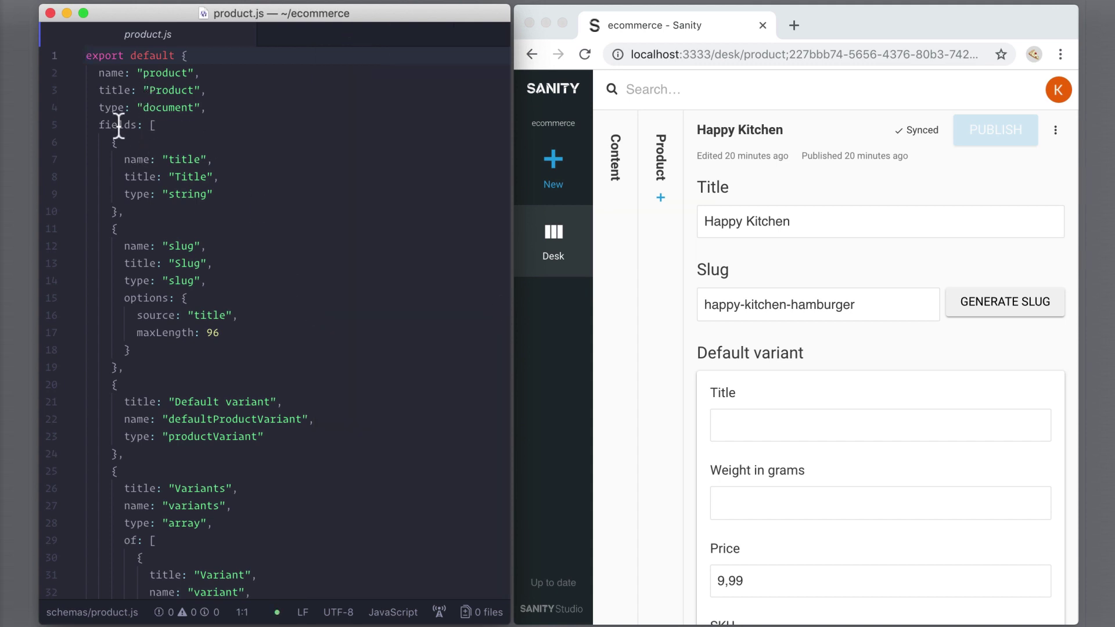
{"action": "scroll", "coordinate": [853, 303], "scroll_direction": "down", "scroll_amount": 3}
{"action": "scroll", "coordinate": [852, 302], "scroll_direction": "down", "scroll_amount": 5}
{"action": "scroll", "coordinate": [853, 302], "scroll_direction": "up", "scroll_amount": 8}
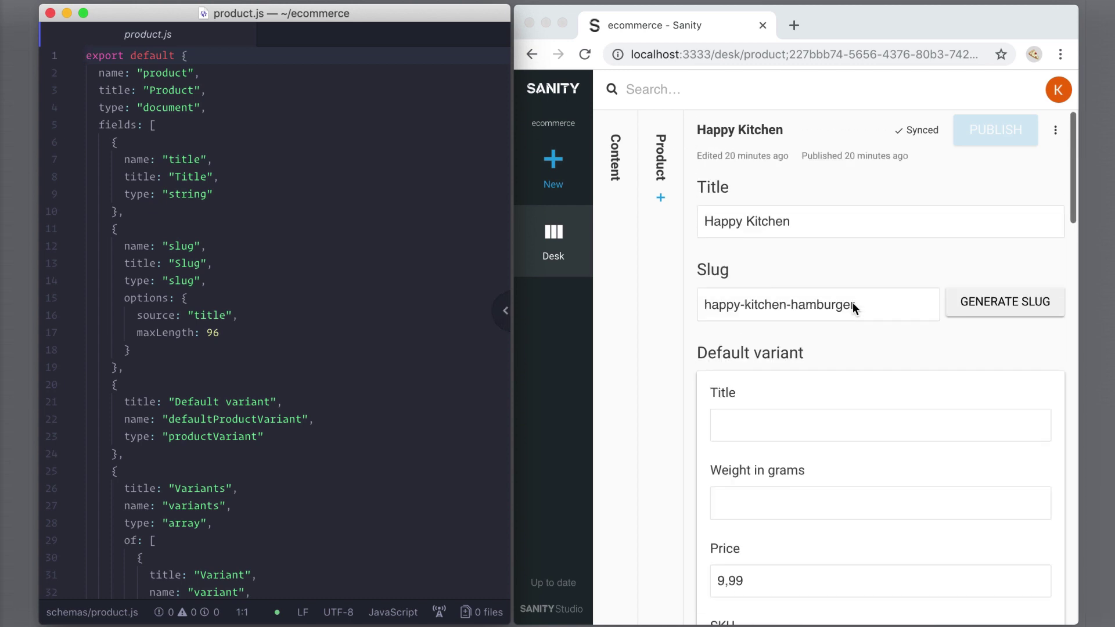
{"action": "left_click", "coordinate": [275, 180]}
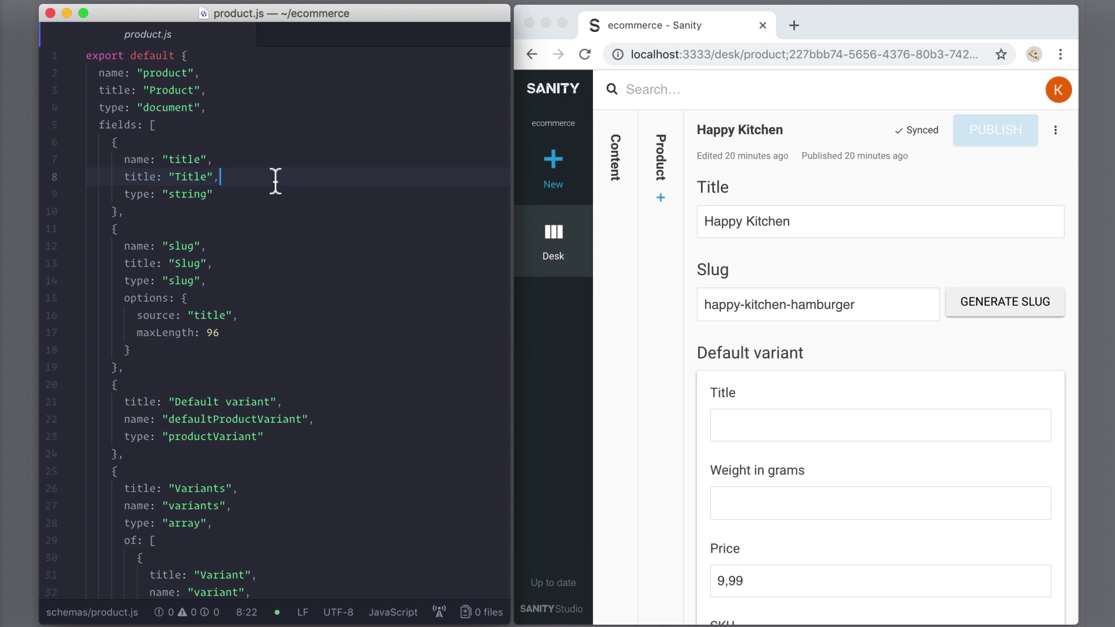
{"action": "key", "text": "Return"}
{"action": "type", "text": "description: \"Keep titles short!\","}
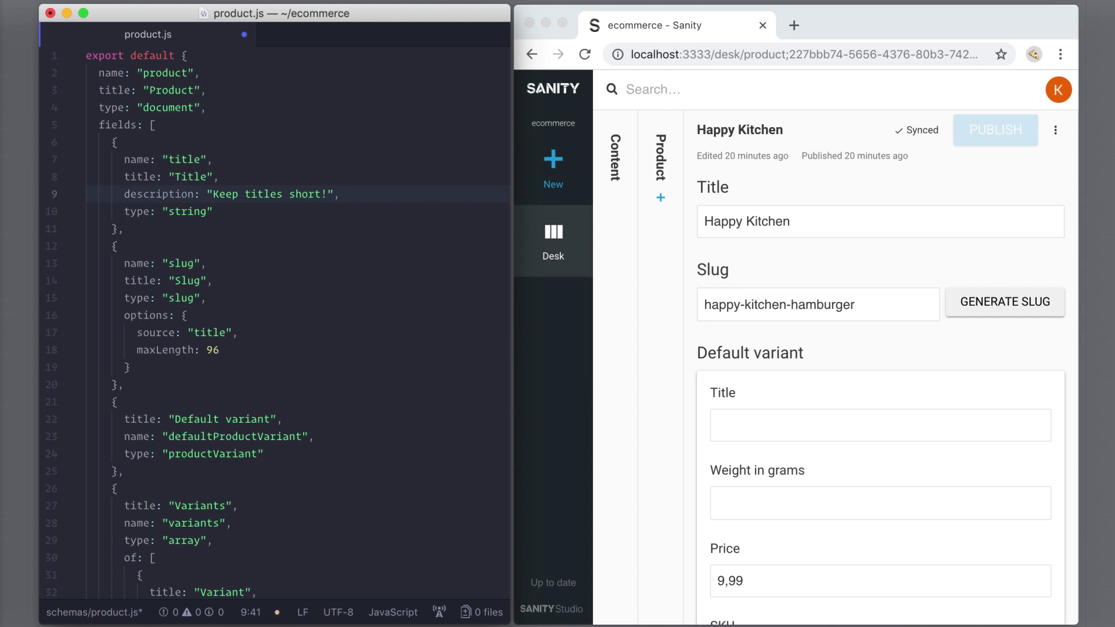
{"action": "key", "text": "super+s"}
{"action": "key", "text": "super+Tab"}
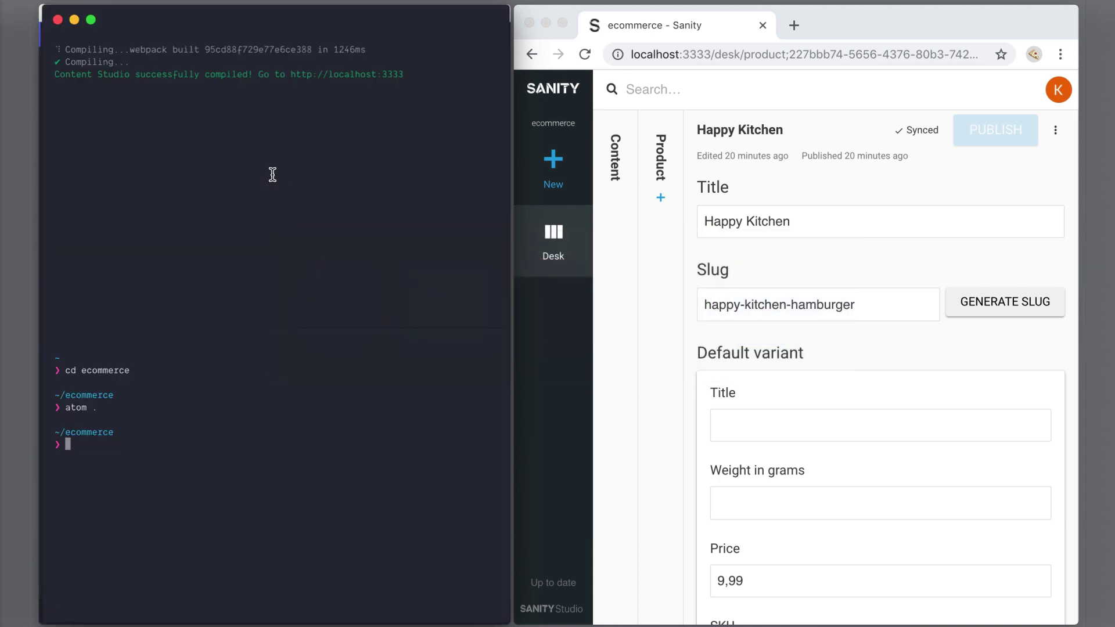
- Switch windows so the Studio shows the 'Keep titles short!' hint under Title
{"action": "key", "text": "super+Tab"}
{"action": "left_click", "coordinate": [638, 306]}
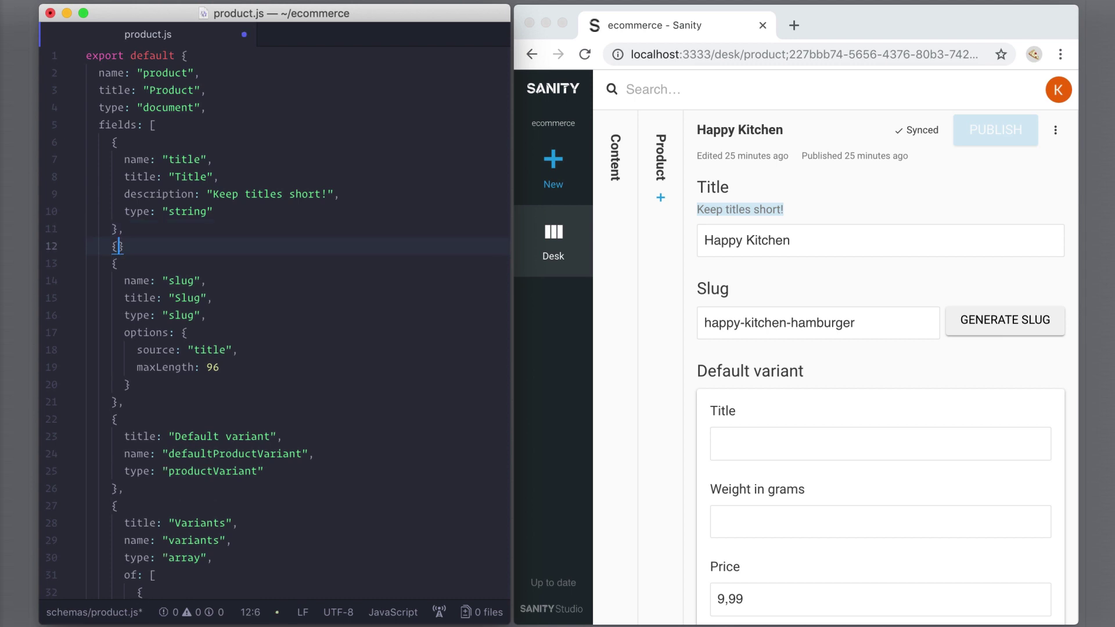
{"action": "type", "text": "{"}
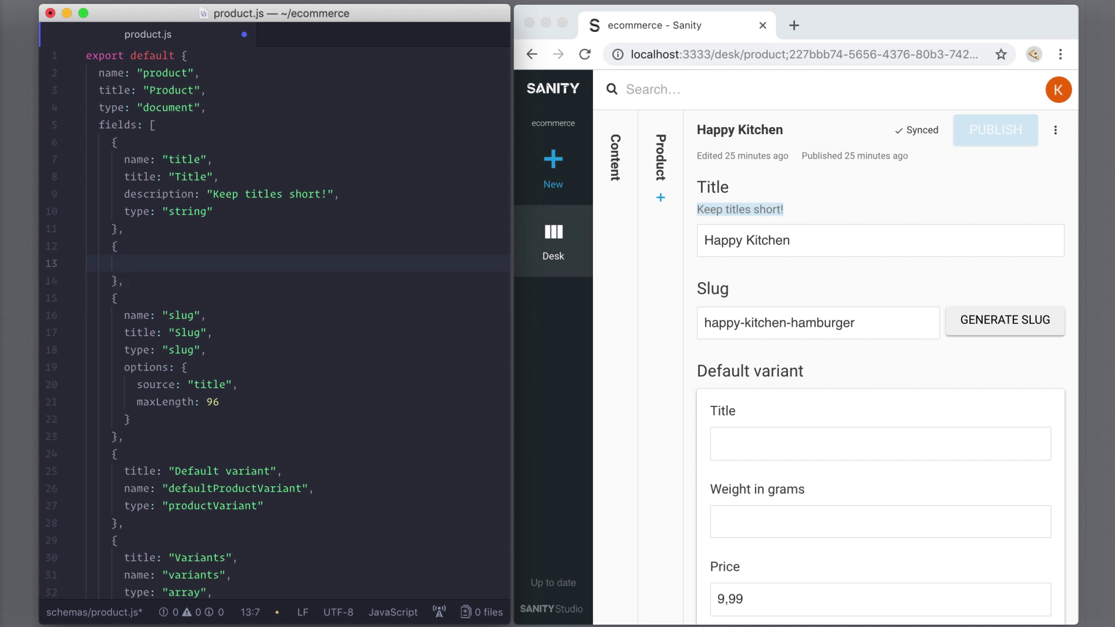
{"action": "type", "text": "  },name: ''promoted"}
- Add a boolean field 'promoted' titled 'Is the product promoted?' after title in product.js, and save
{"action": "key", "text": "Right"}
{"action": "type", "text": ","}
{"action": "key", "text": "Return"}
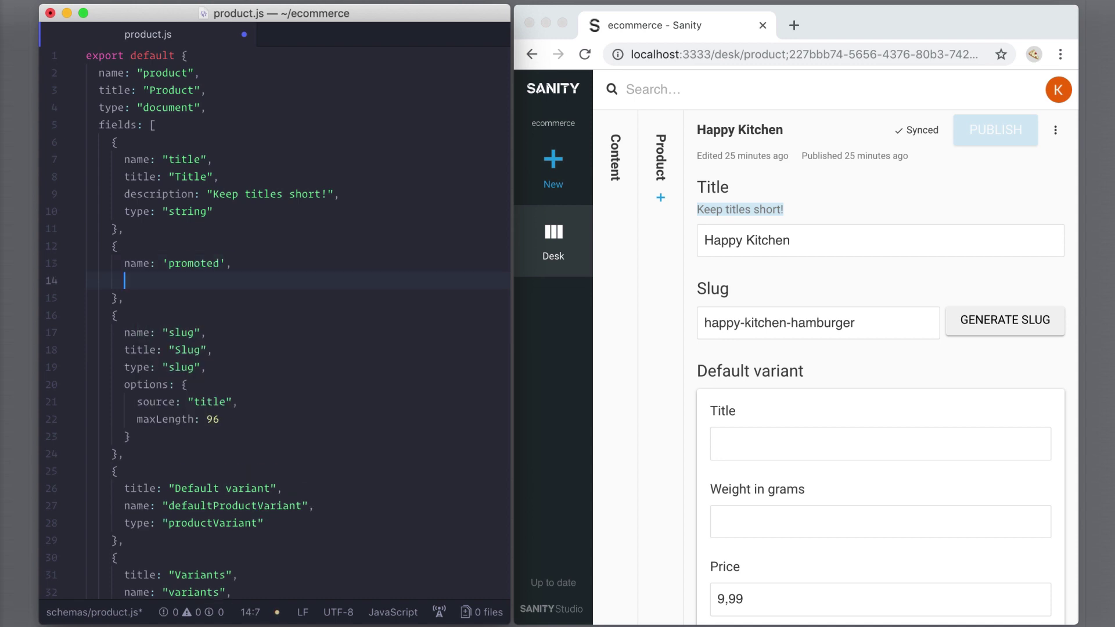
{"action": "type", "text": "t"}
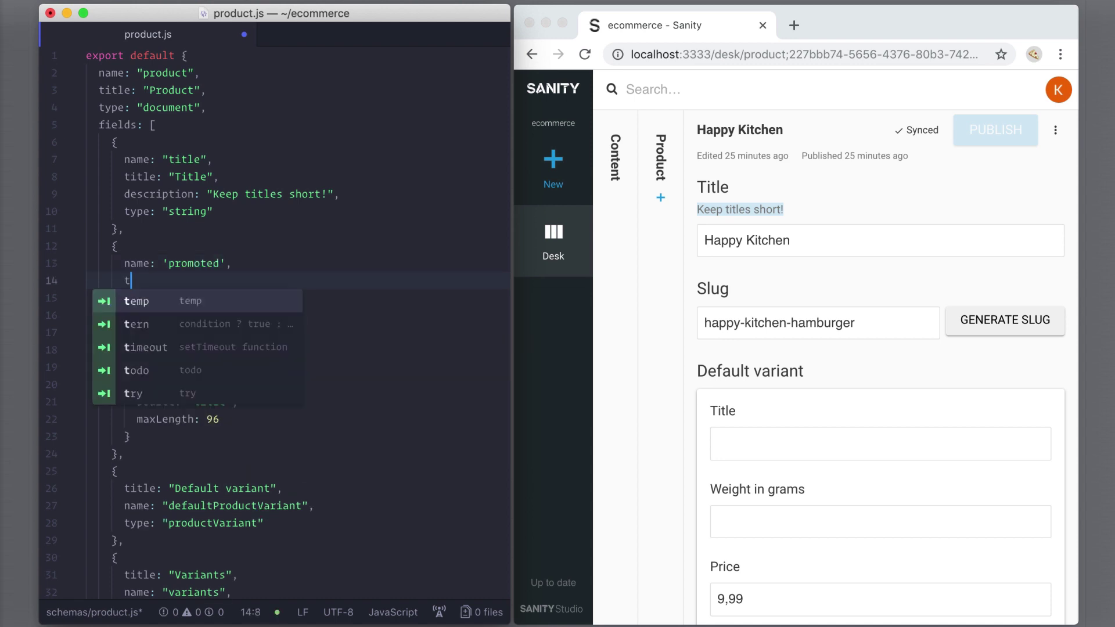
{"action": "type", "text": "ype: ''"}
{"action": "key", "text": "Left"}
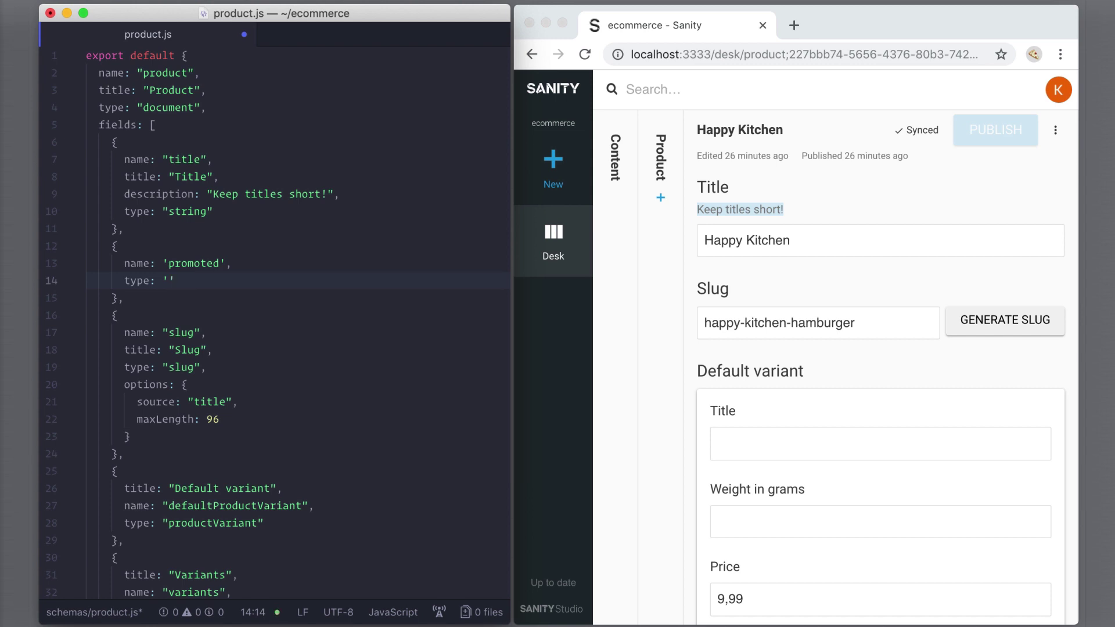
{"action": "type", "text": "boolean"}
{"action": "key", "text": "Right"}
{"action": "type", "text": ","}
{"action": "key", "text": "Return"}
{"action": "type", "text": "title: 'Is the product promoted?"}
{"action": "key", "text": "Down"}
{"action": "key", "text": "super+s"}
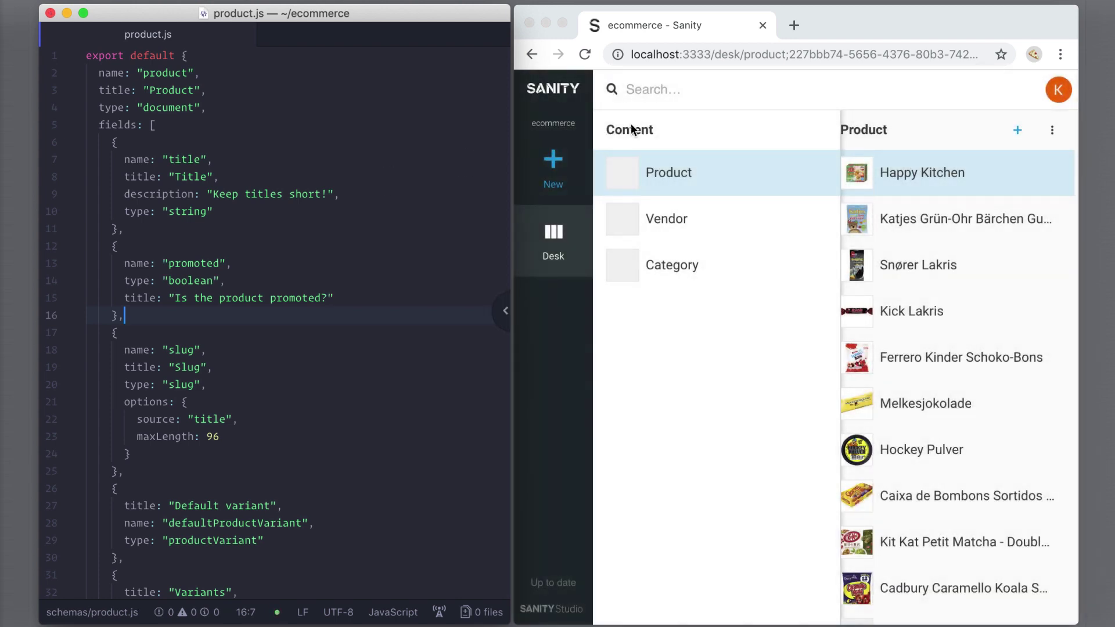
- Reopen Happy Kitchen at full width and turn on its 'Is the product promoted?' switch
{"action": "left_click", "coordinate": [630, 129]}
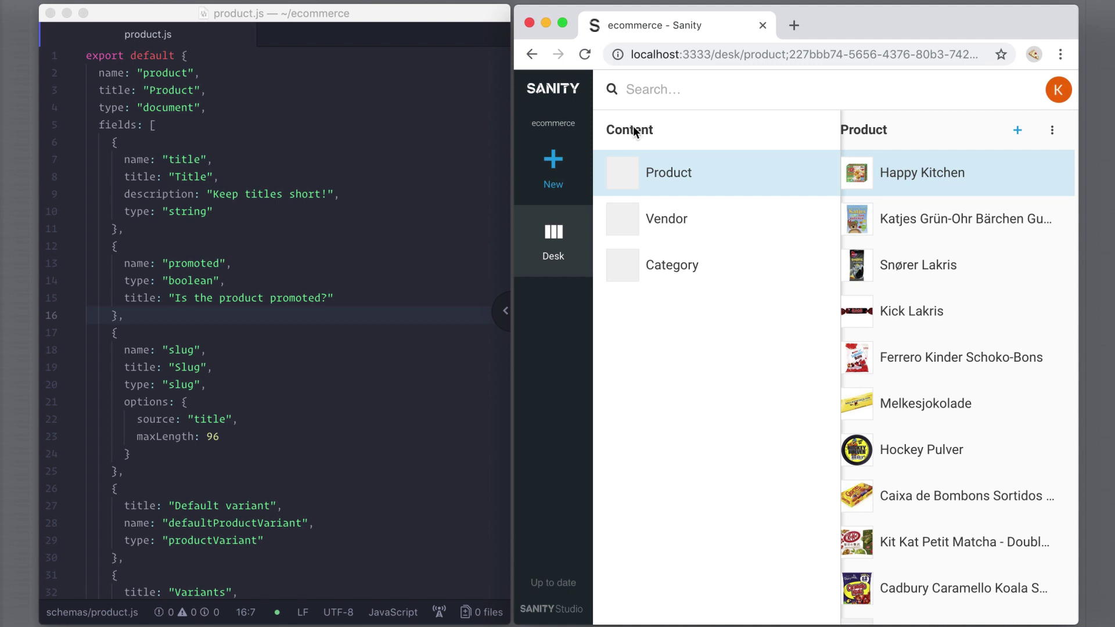
{"action": "left_click", "coordinate": [665, 127]}
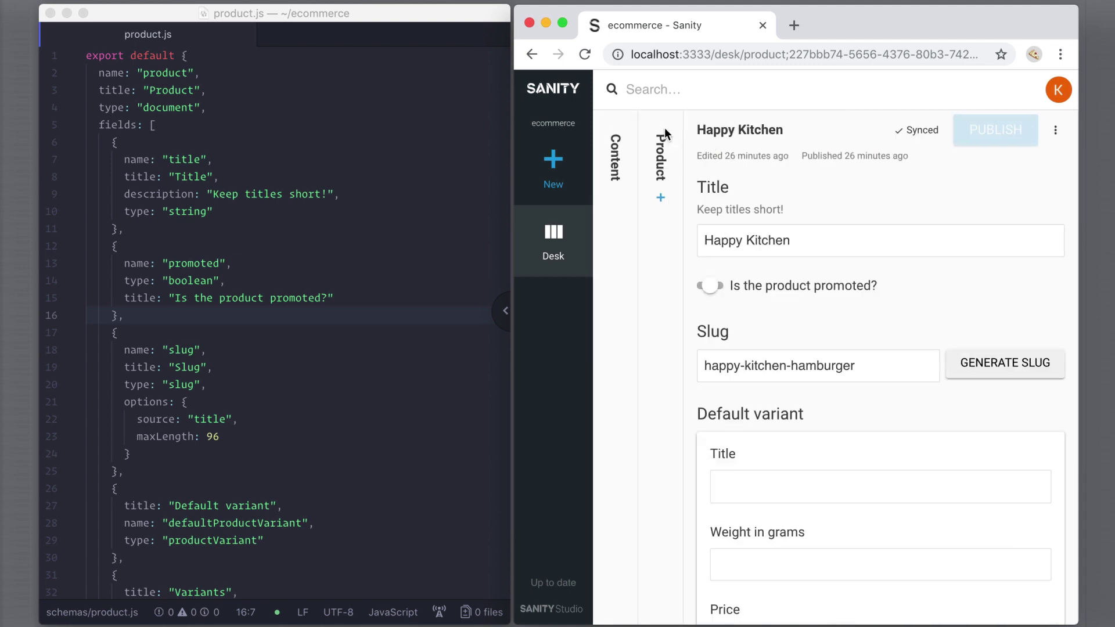
{"action": "left_click", "coordinate": [710, 286]}
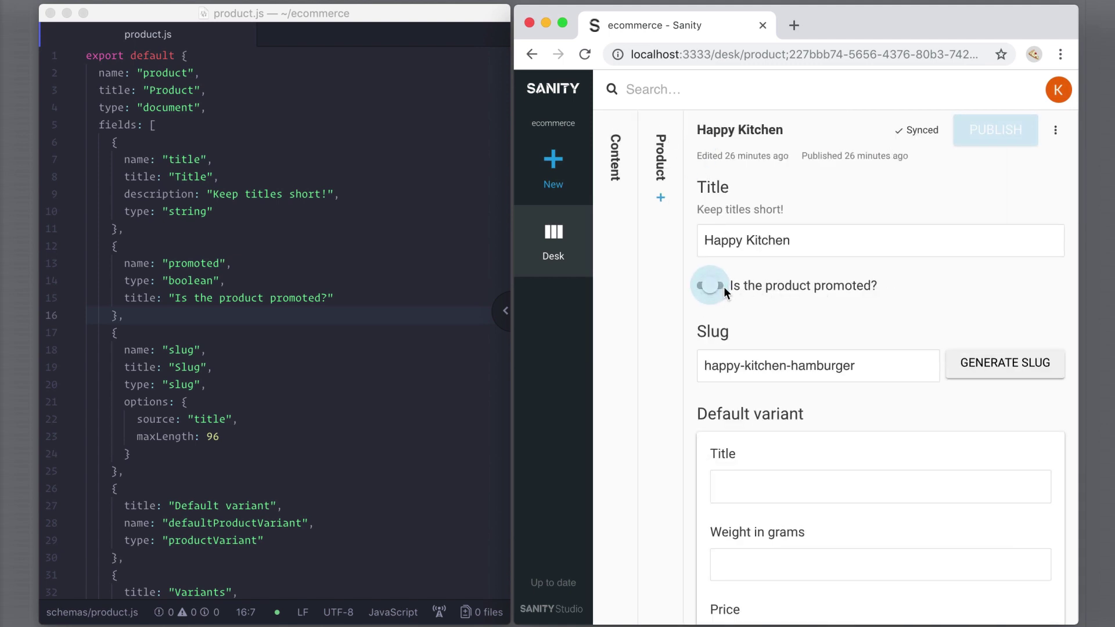
{"action": "left_click", "coordinate": [715, 287]}
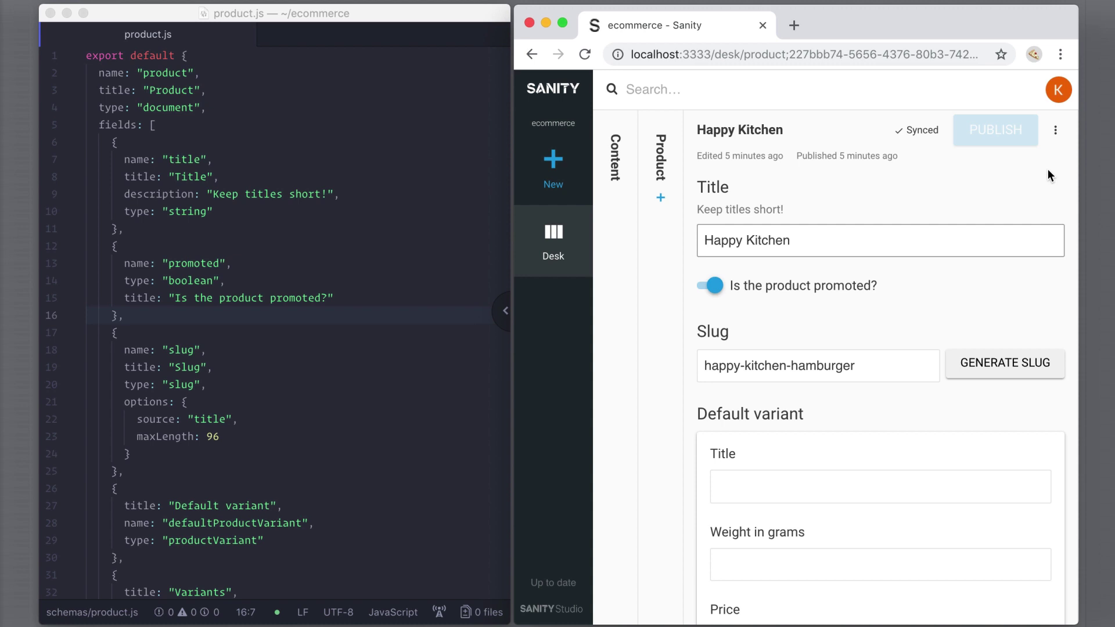
{"action": "left_click", "coordinate": [1056, 130]}
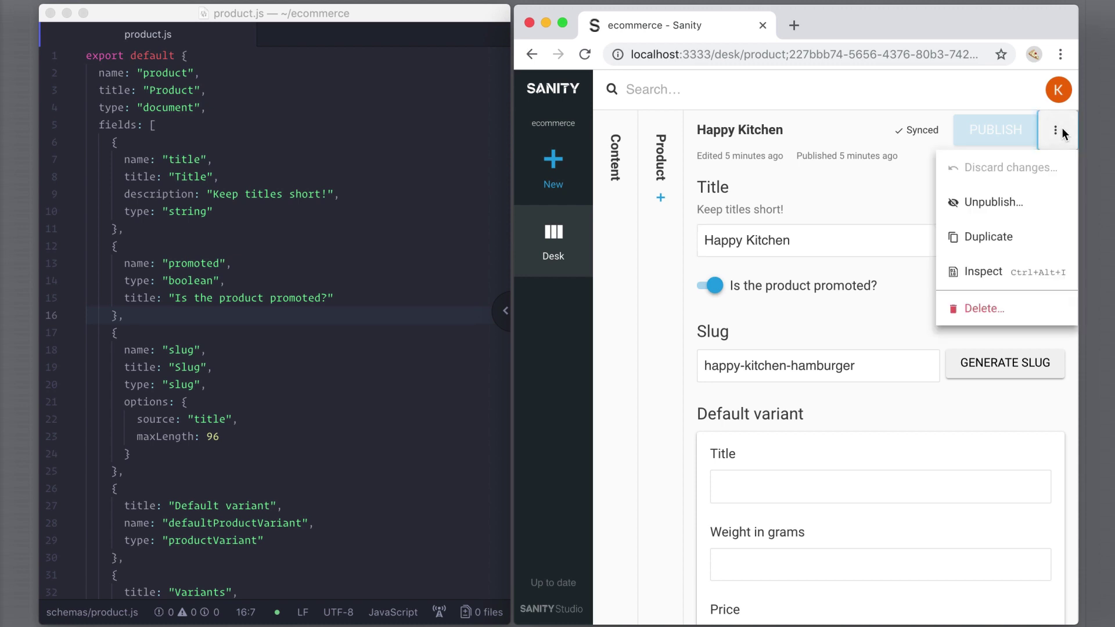
{"action": "left_click", "coordinate": [1004, 271]}
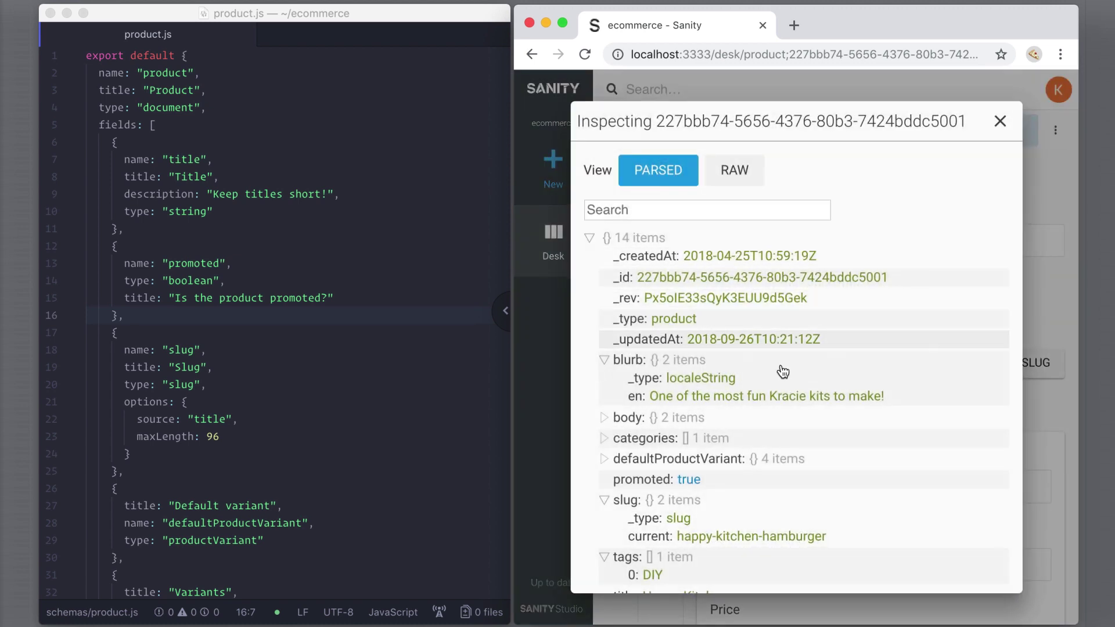
{"action": "scroll", "coordinate": [782, 374], "scroll_direction": "down", "scroll_amount": 2}
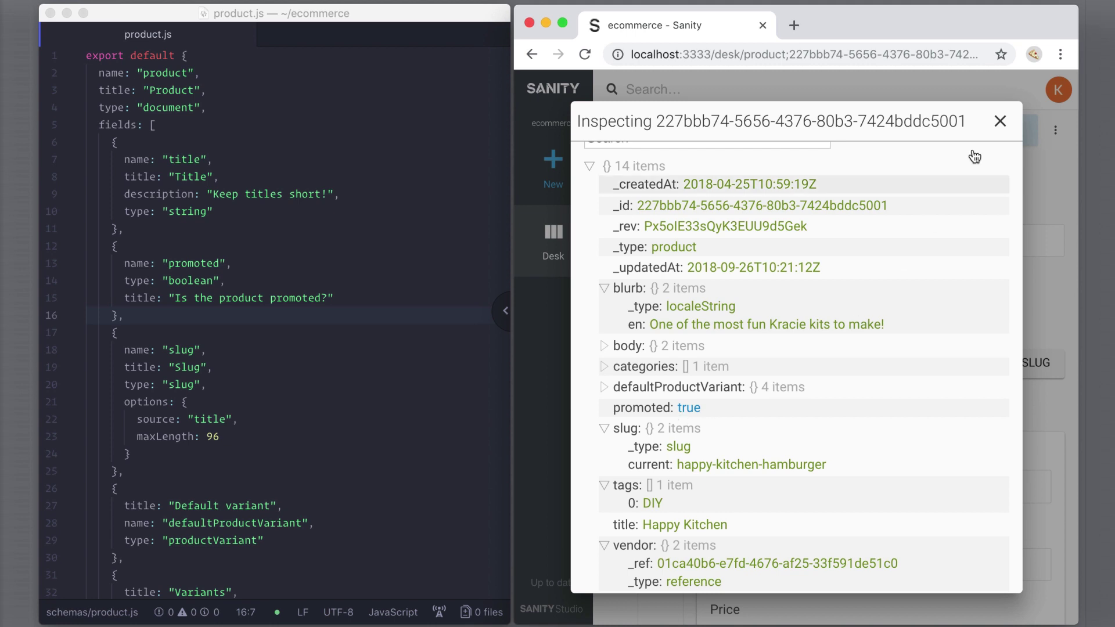
{"action": "left_click", "coordinate": [1001, 121]}
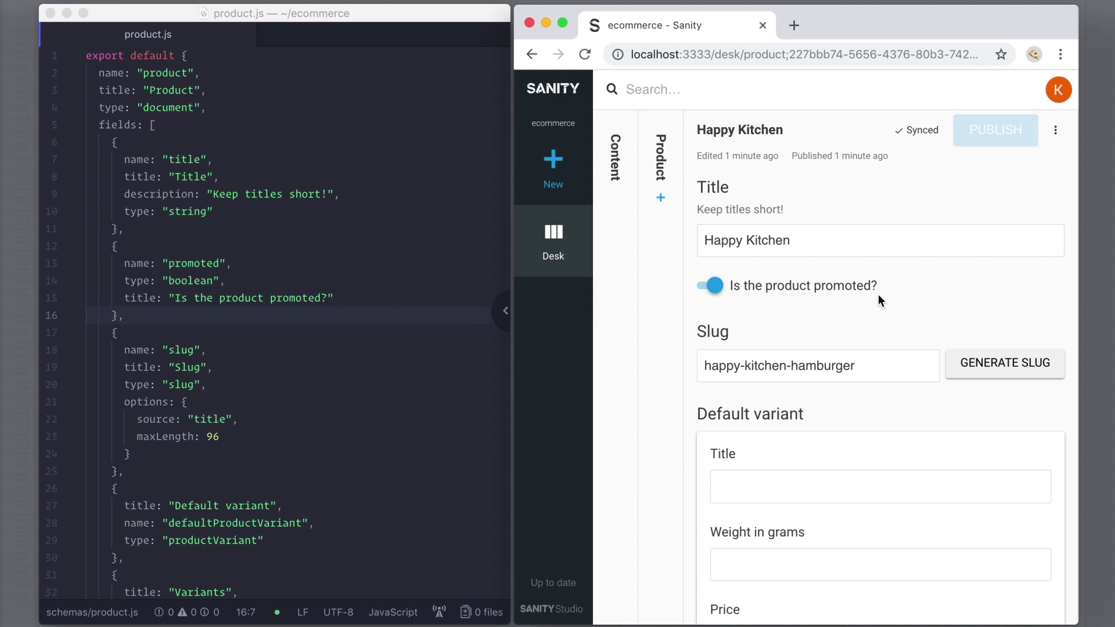
- In Terminal, stop the local studio and run sanity deploy with hostname ecommerce-demo
{"action": "key", "text": "super+Tab"}
{"action": "key", "text": "Tab"}
{"action": "key", "text": "Tab"}
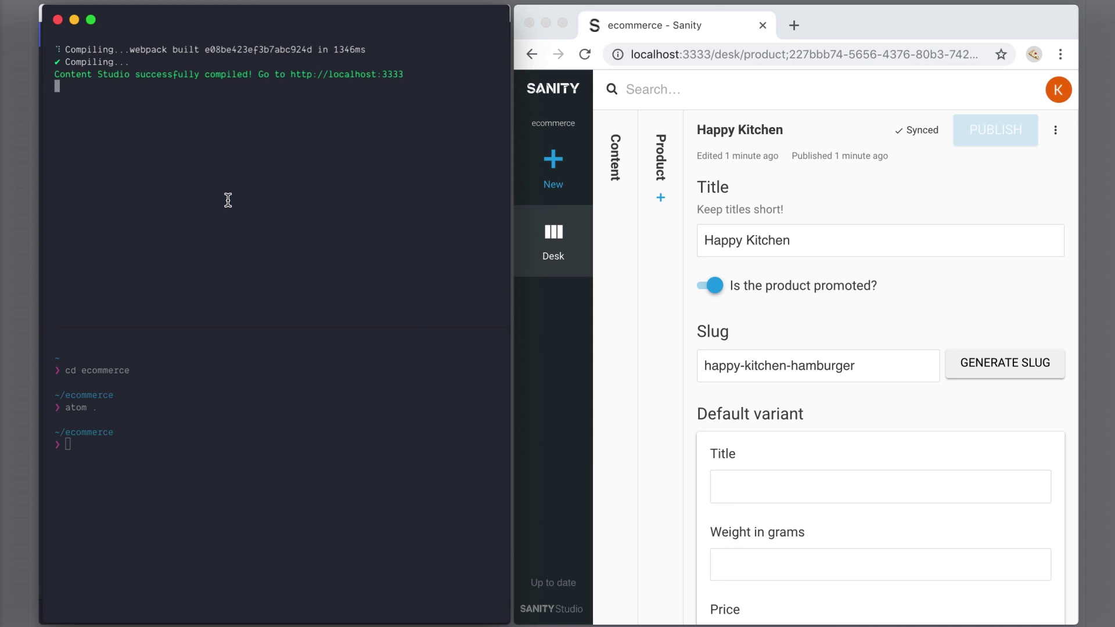
{"action": "key", "text": "ctrl+c"}
{"action": "type", "text": "sanity deploy"}
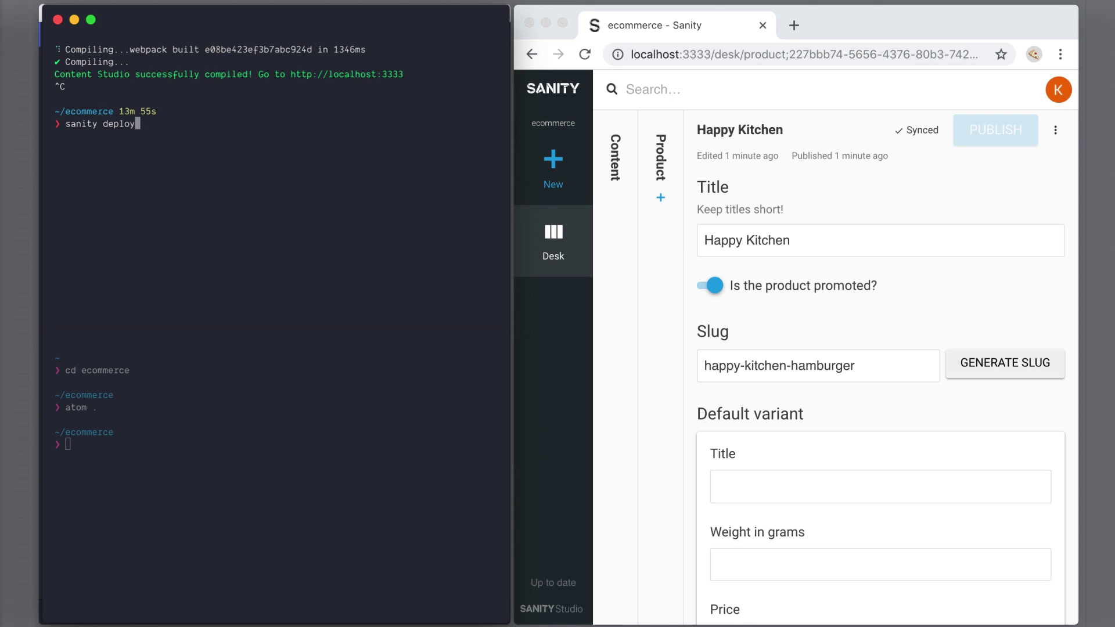
{"action": "key", "text": "Return"}
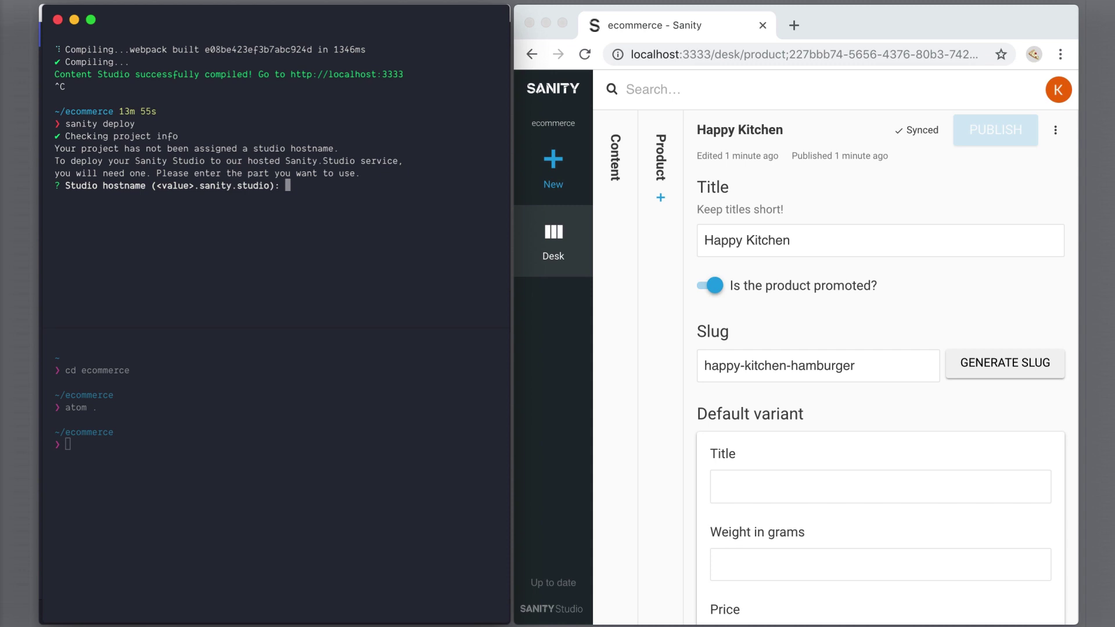
{"action": "type", "text": "ecommerce-demo"}
{"action": "key", "text": "Return"}
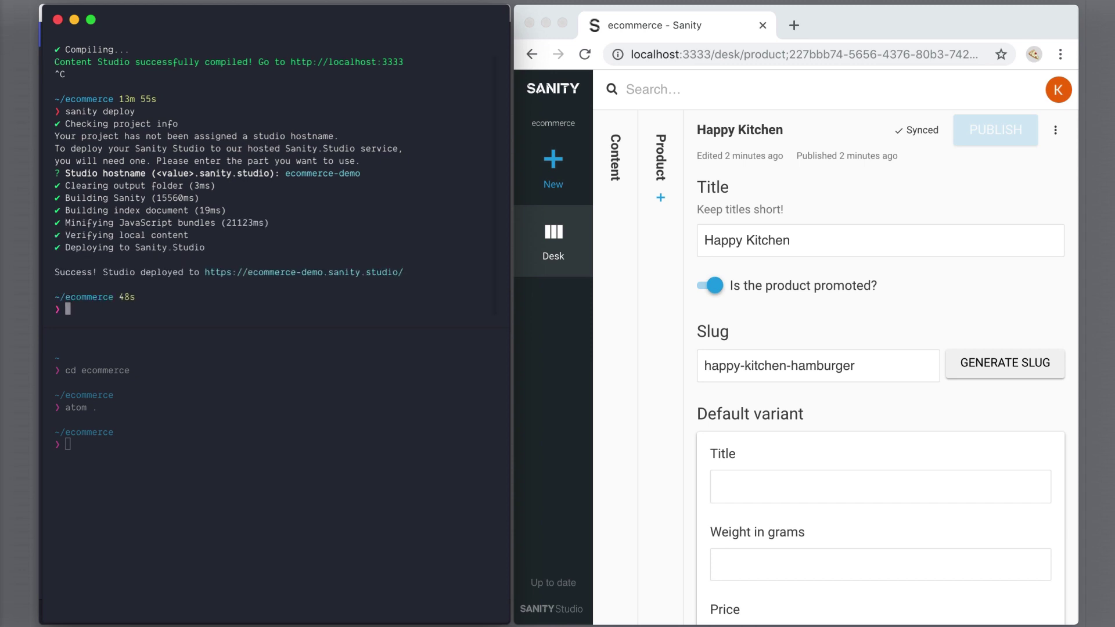
- Open ecommerce-demo.sanity.studio in the browser, then restart the local studio with sanity start
{"action": "left_click", "coordinate": [285, 272], "text": "super"}
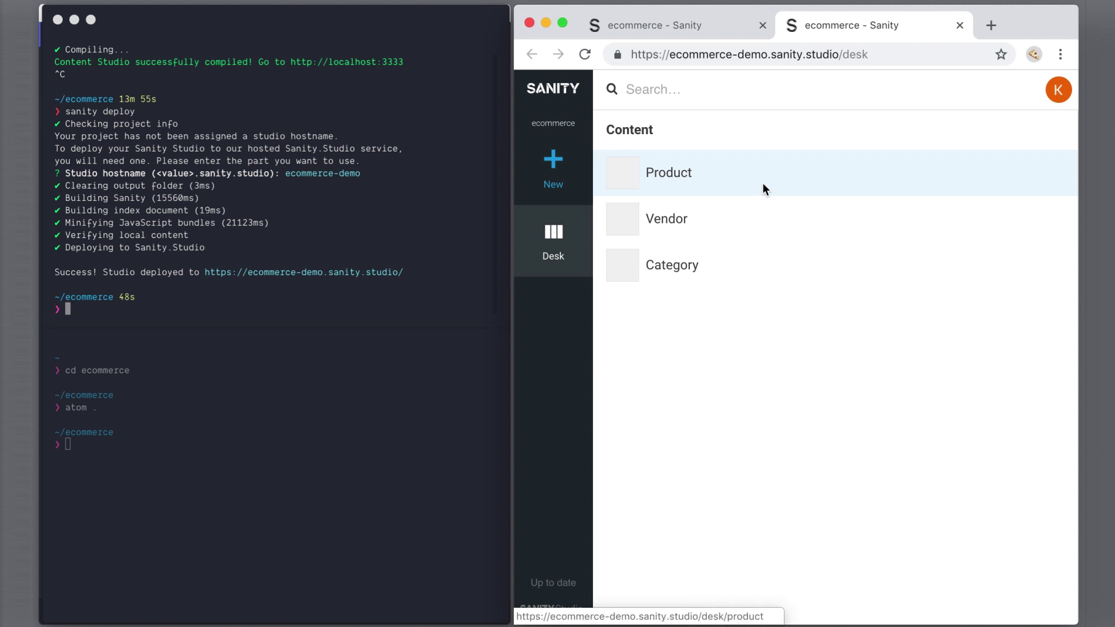
{"action": "left_click", "coordinate": [347, 309]}
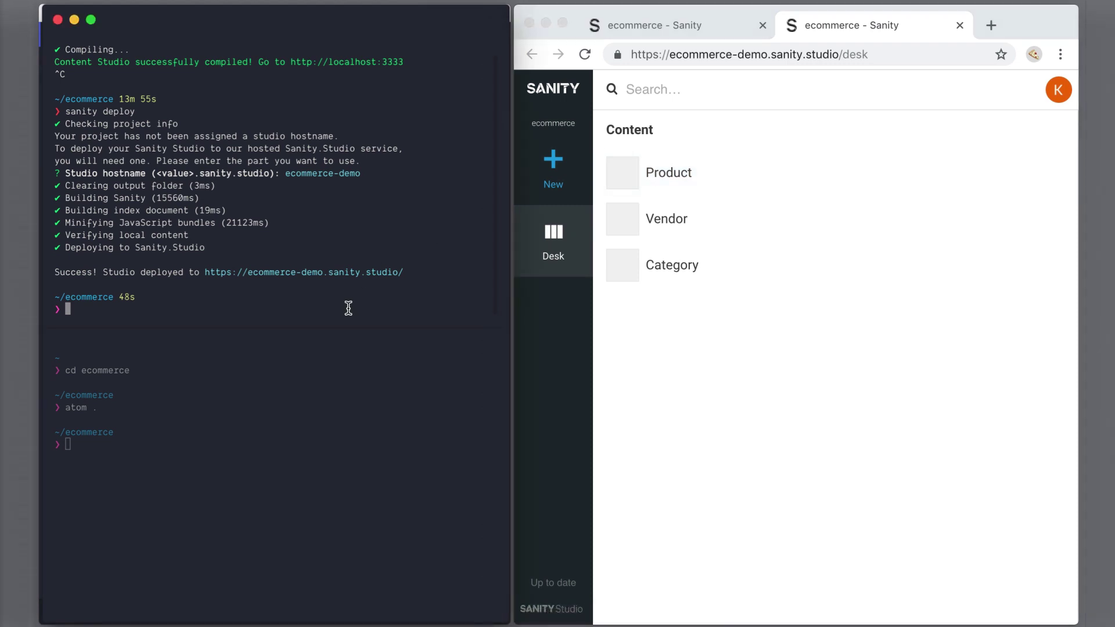
{"action": "type", "text": "sanity start"}
{"action": "key", "text": "Return"}
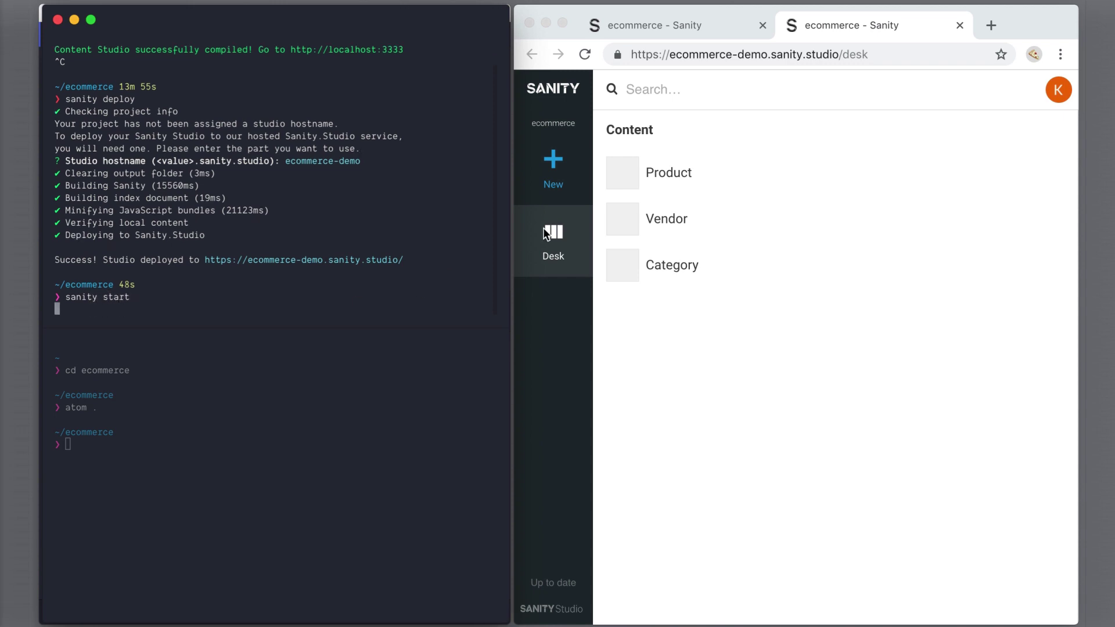
- Move the hosted studio into its own narrowed window showing Happy Kitchen, beside the local studio
{"action": "left_click_drag", "start_coordinate": [836, 36], "coordinate": [347, 24]}
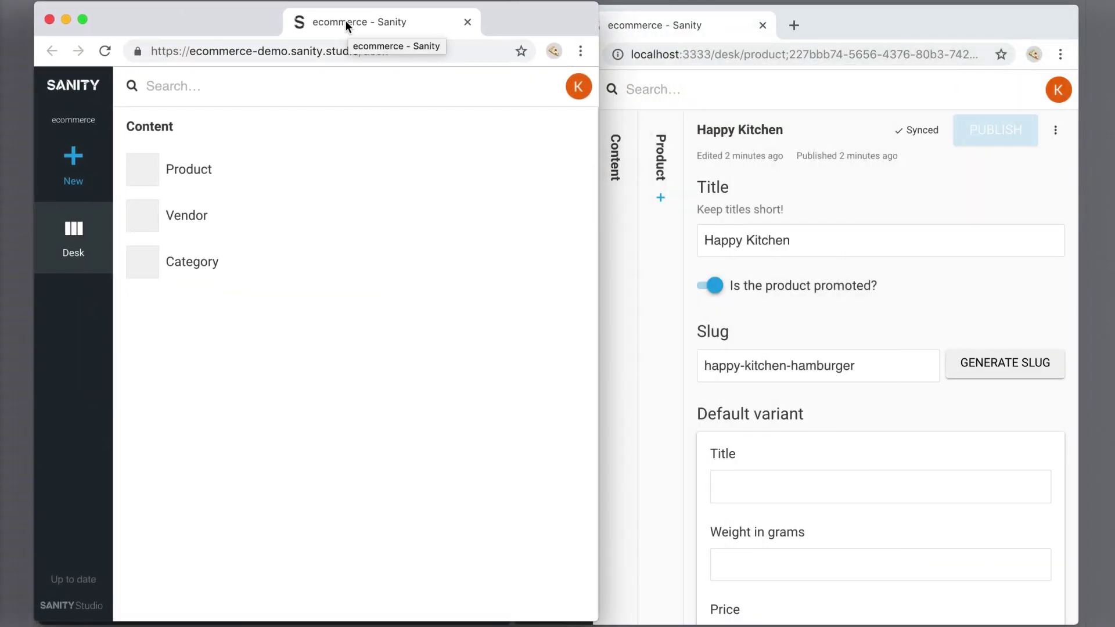
{"action": "left_click_drag", "start_coordinate": [596, 174], "coordinate": [543, 178]}
{"action": "left_click", "coordinate": [230, 170]}
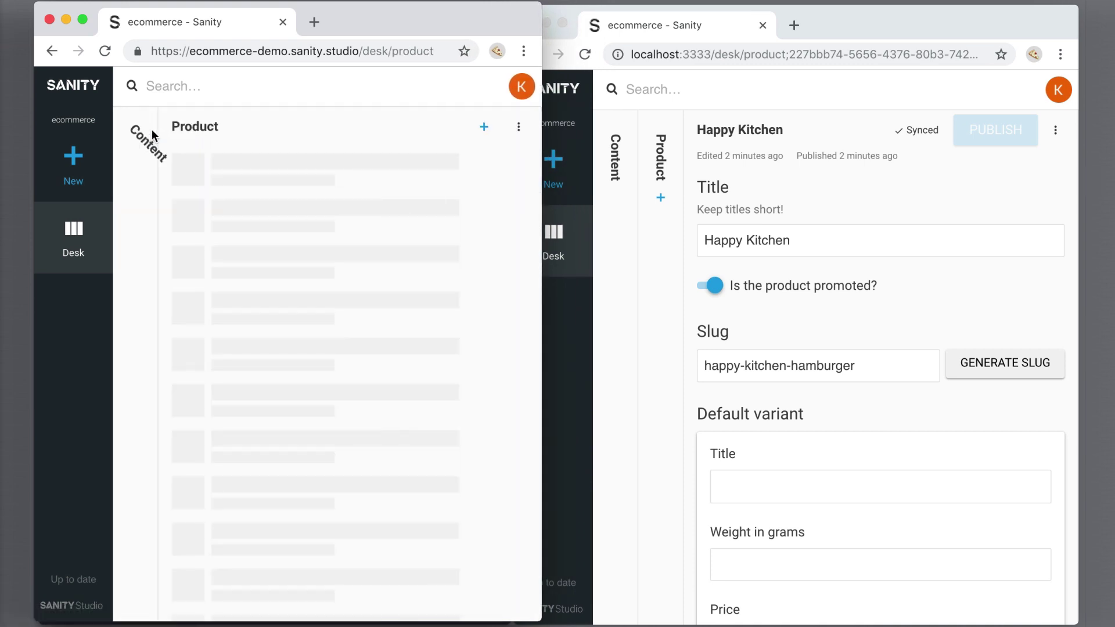
{"action": "left_click", "coordinate": [187, 164]}
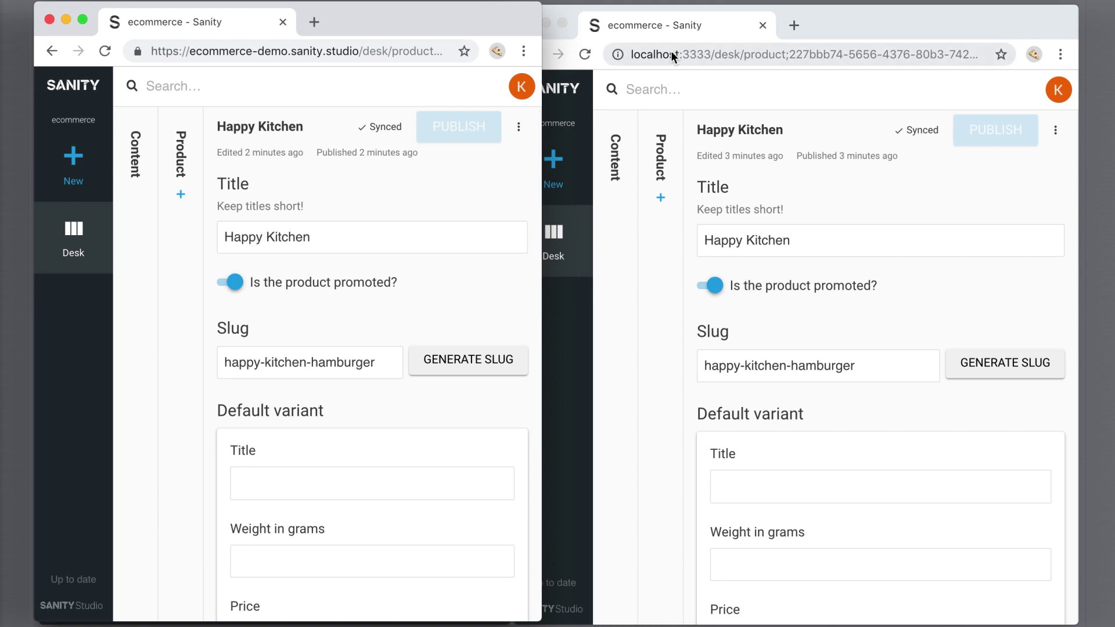
{"action": "left_click", "coordinate": [562, 9]}
- Resize the local studio window and append ' - Hamburger' to the Happy Kitchen title
{"action": "left_click_drag", "start_coordinate": [533, 7], "coordinate": [573, 4]}
{"action": "left_click", "coordinate": [848, 237]}
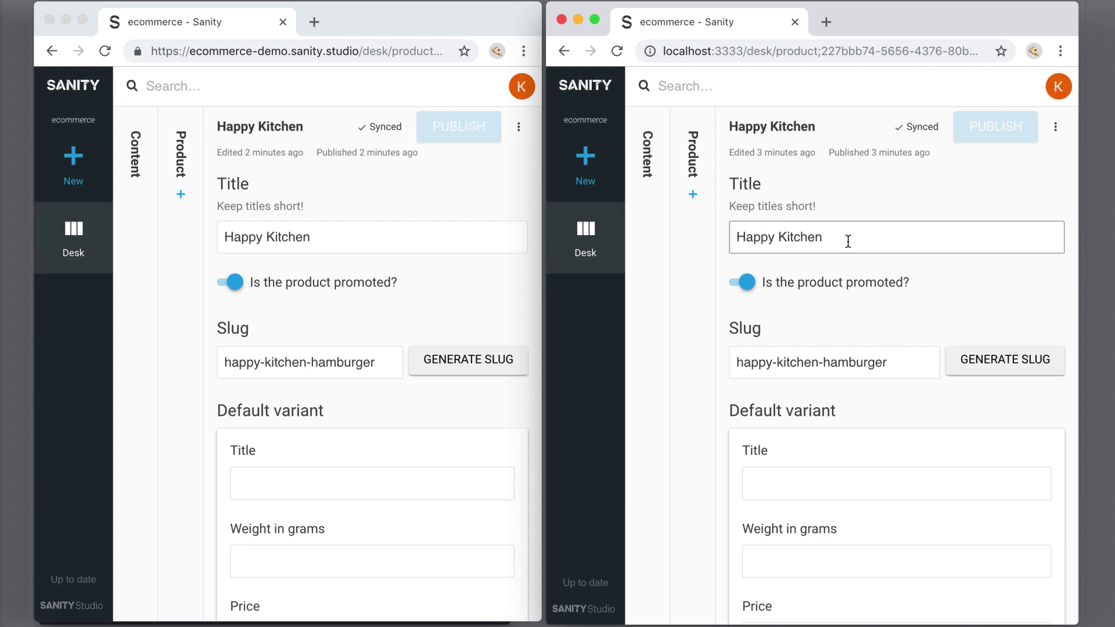
{"action": "left_click", "coordinate": [847, 237]}
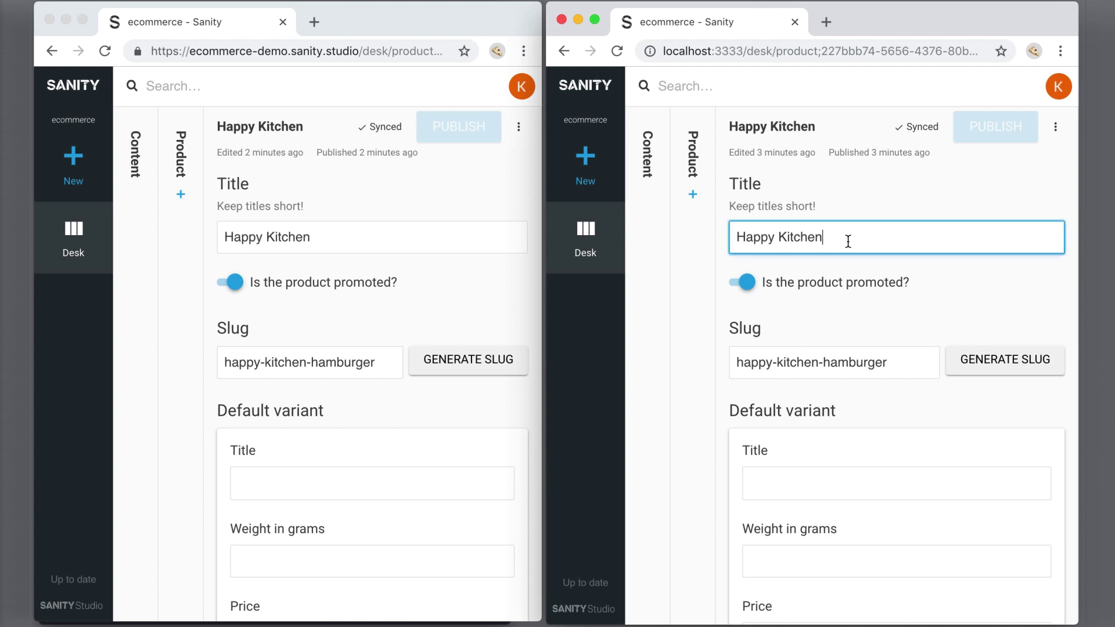
{"action": "type", "text": " - Ha"}
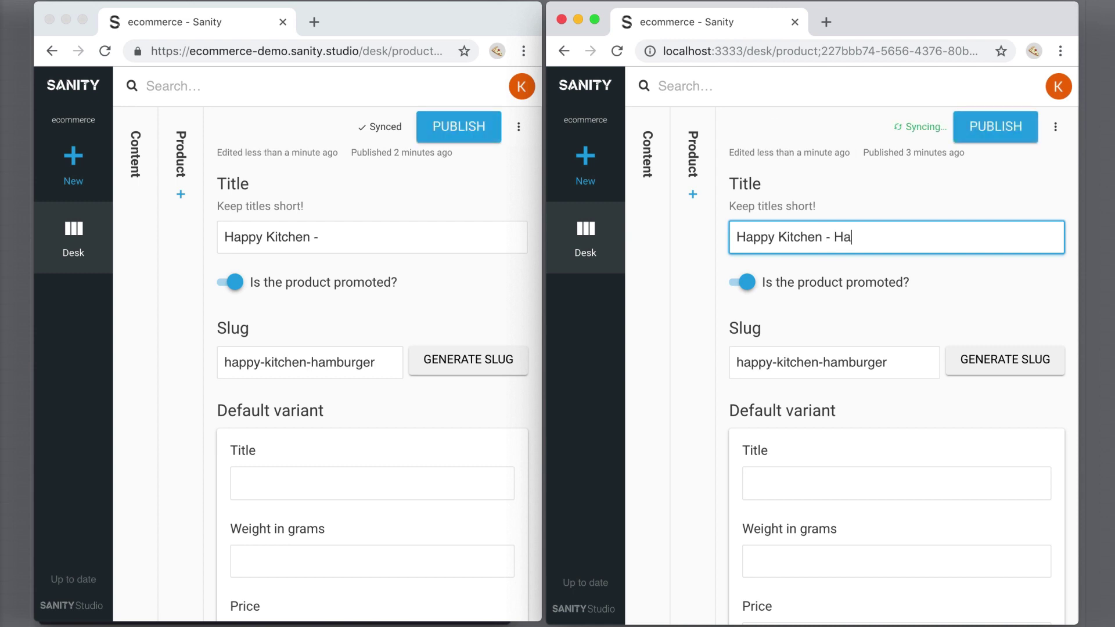
{"action": "type", "text": "mburger"}
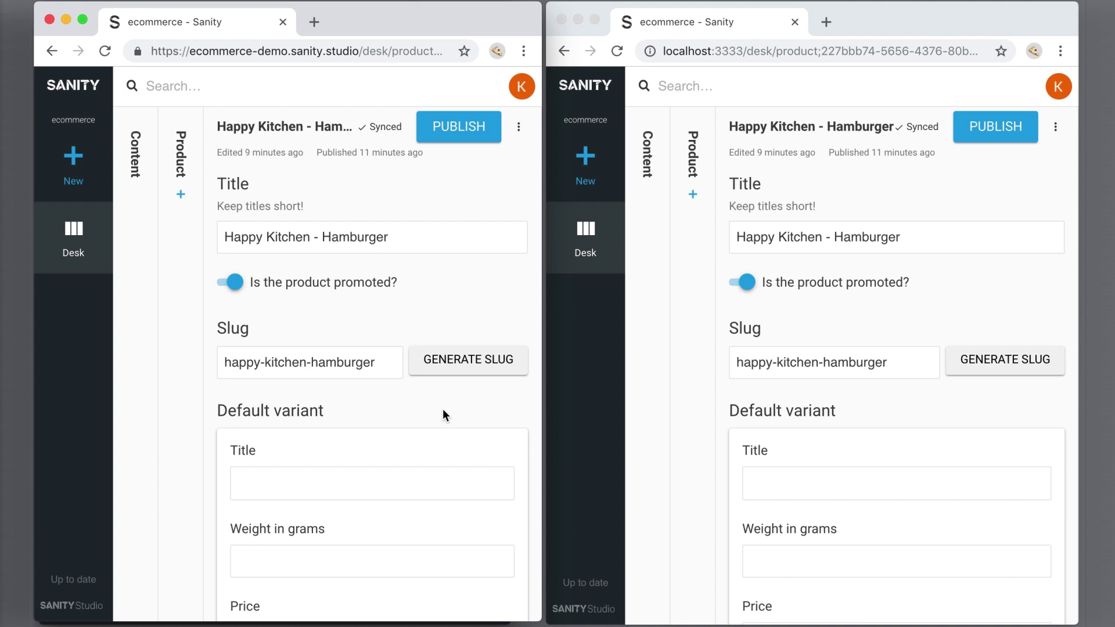
{"action": "left_click", "coordinate": [50, 19]}
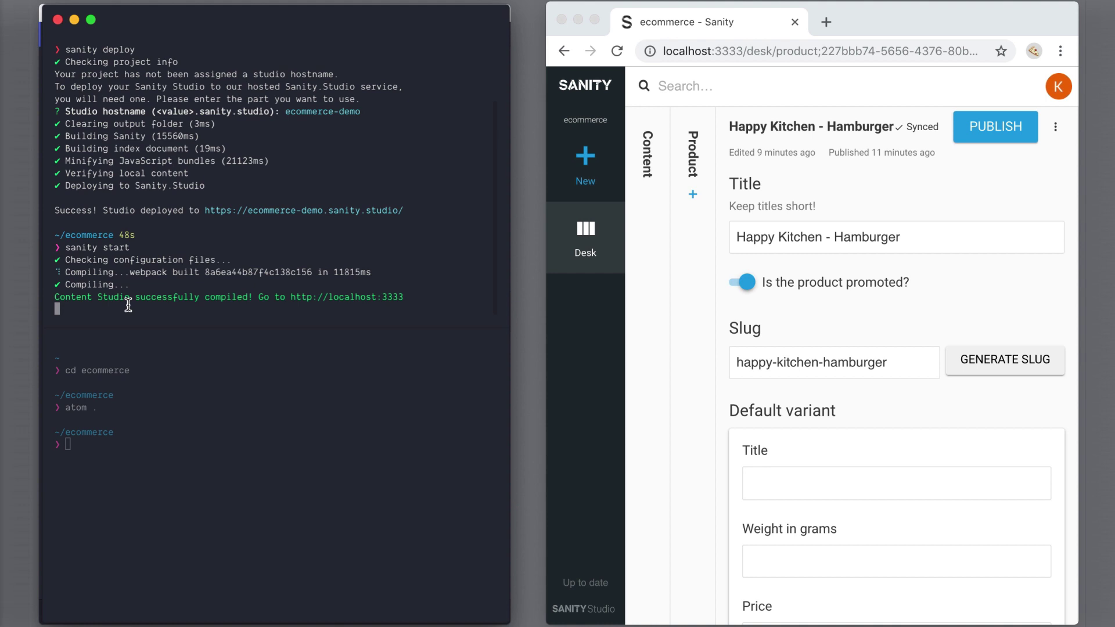
{"action": "key", "text": "ctrl+c"}
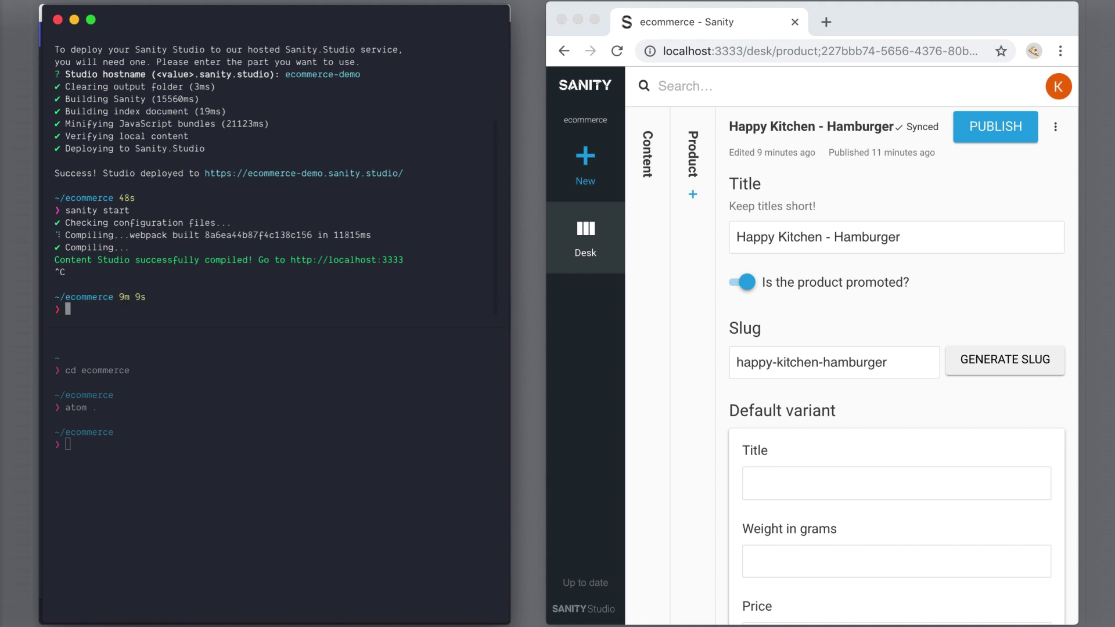
{"action": "type", "text": "sanity install @sanity/"}
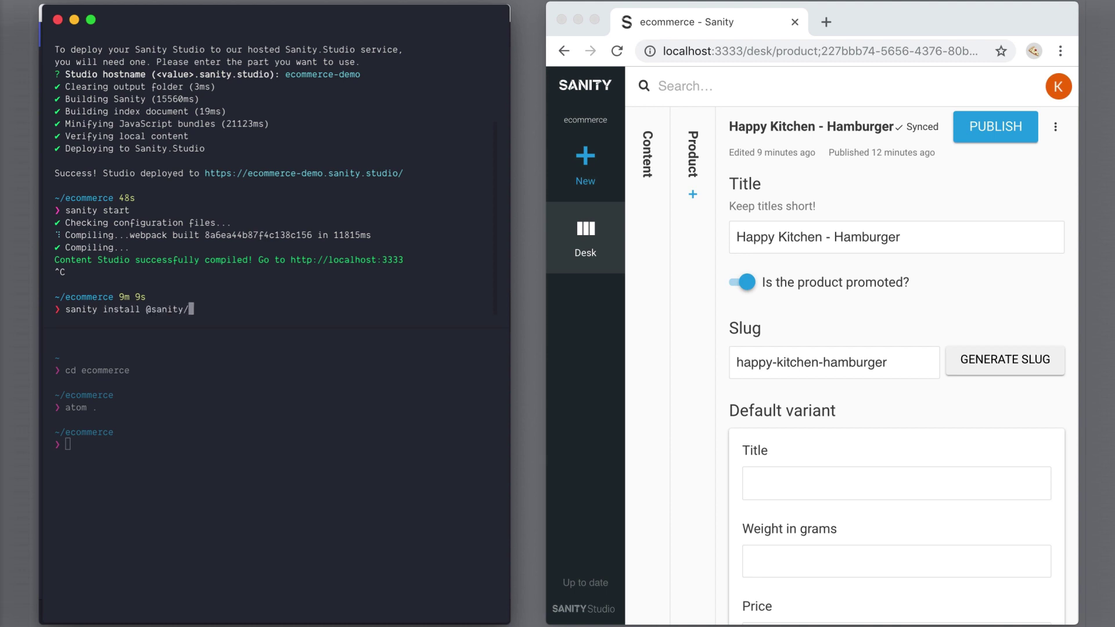
{"action": "type", "text": "vision"}
{"action": "key", "text": "Return"}
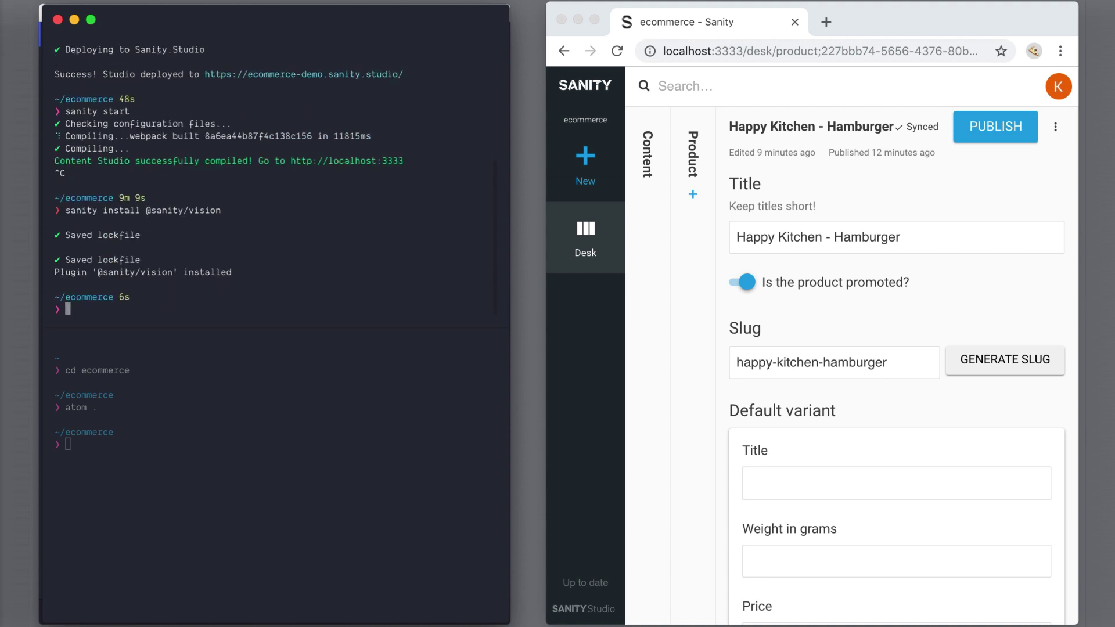
{"action": "type", "text": "sanity start"}
{"action": "key", "text": "Return"}
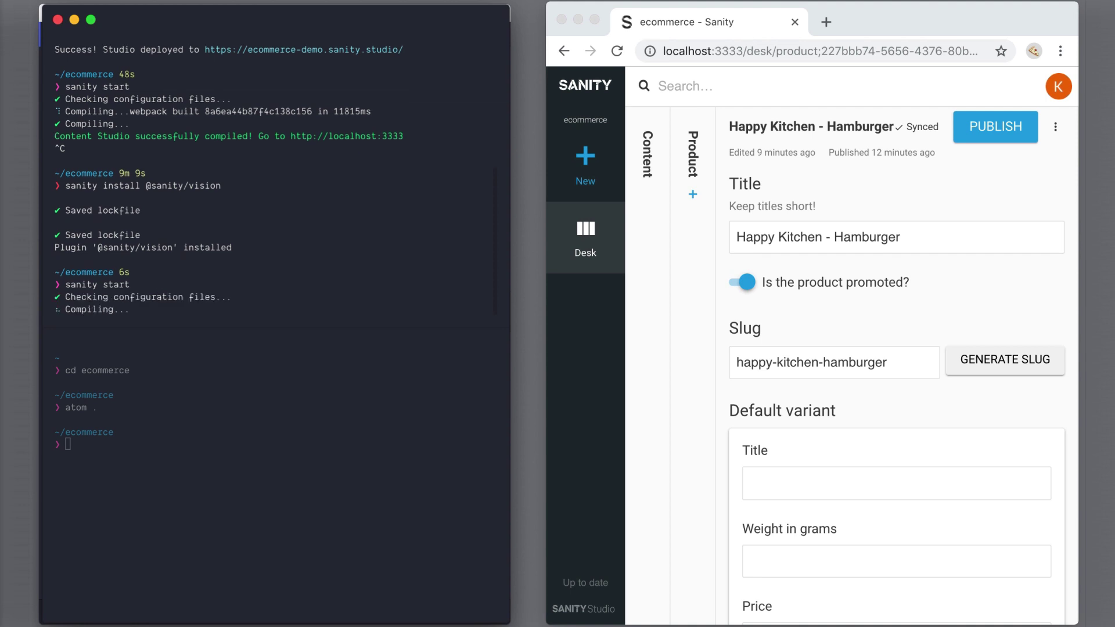
- Reload the local studio, open Vision, and widen the browser window to full screen
{"action": "left_click", "coordinate": [617, 51]}
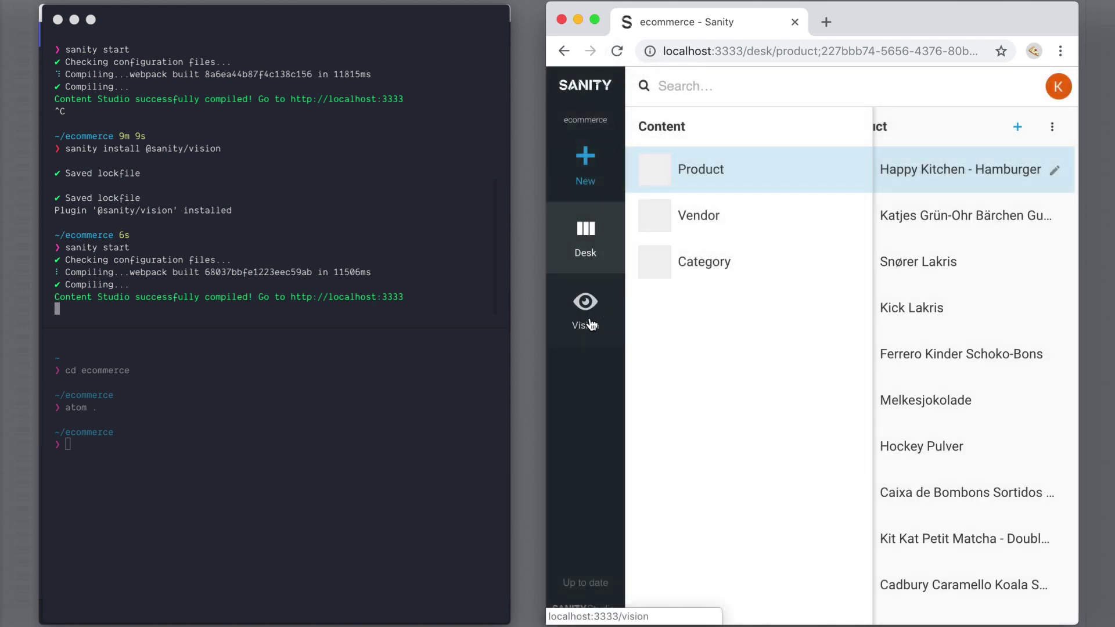
{"action": "left_click", "coordinate": [591, 324]}
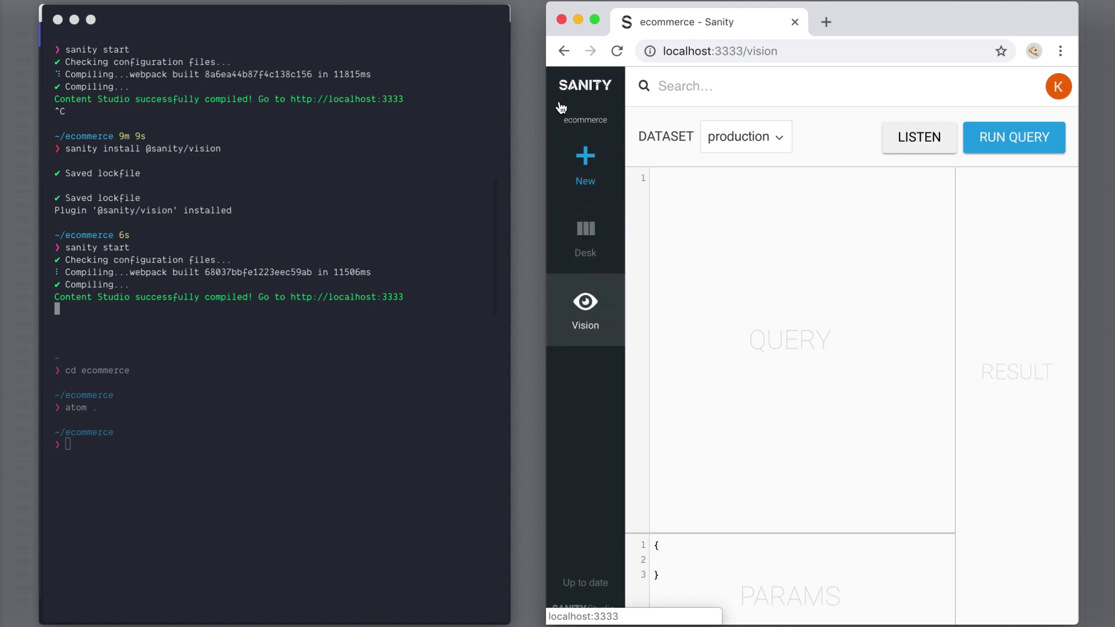
{"action": "left_click_drag", "start_coordinate": [548, 101], "coordinate": [41, 101]}
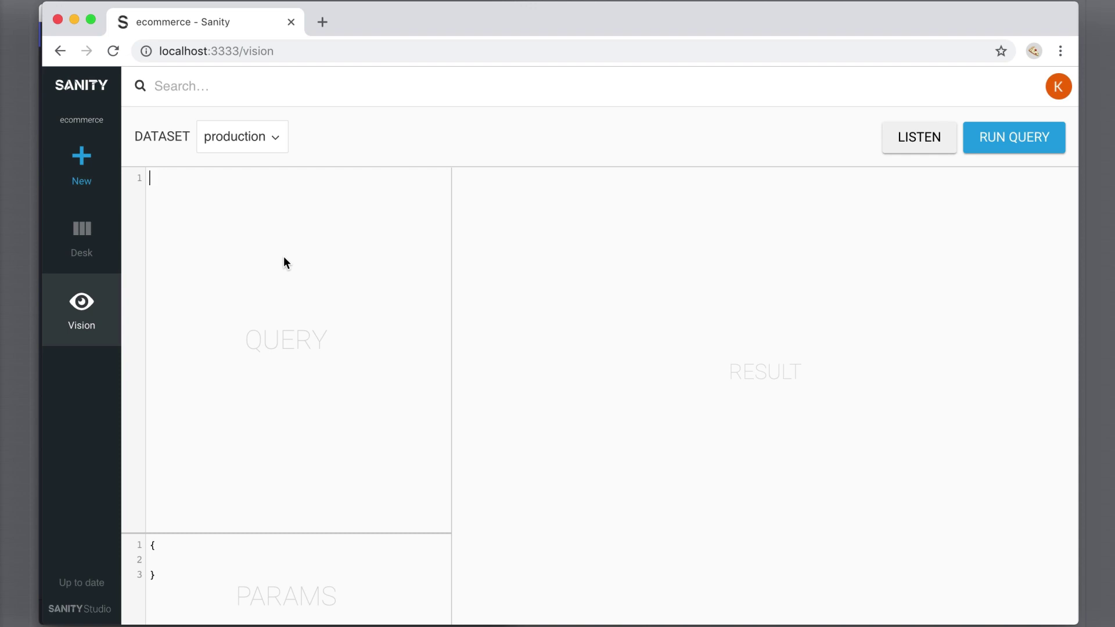
- Open sanity.io/docs' 'How Queries Work - GROQ' in a new tab, then return to Vision's query editor
{"action": "key", "text": "super+t"}
{"action": "type", "text": "sanit"}
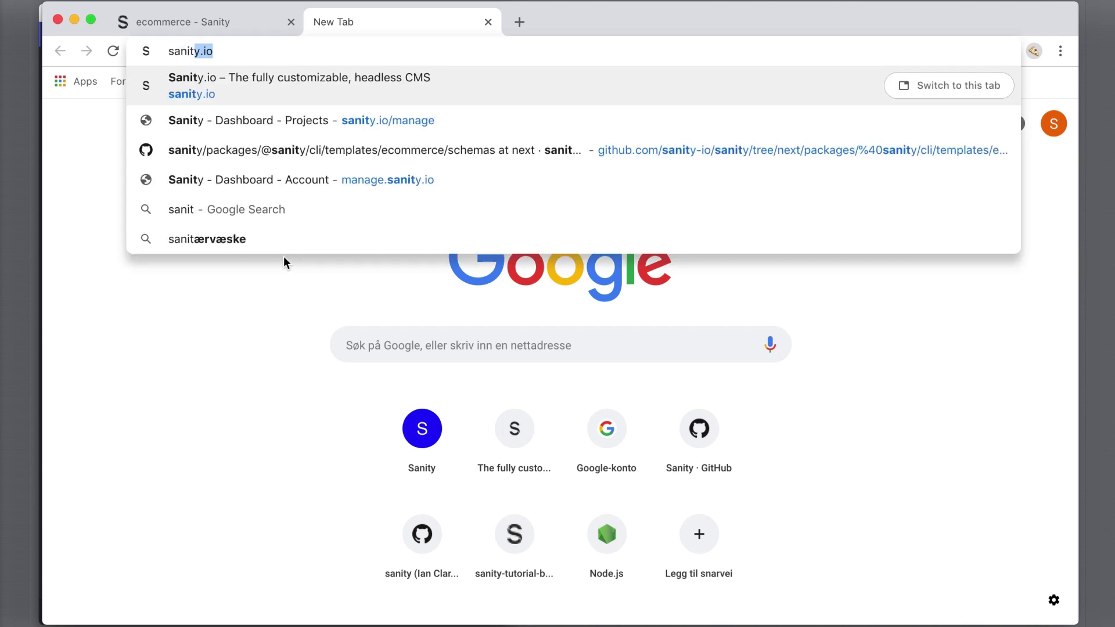
{"action": "type", "text": "y.io/docs"}
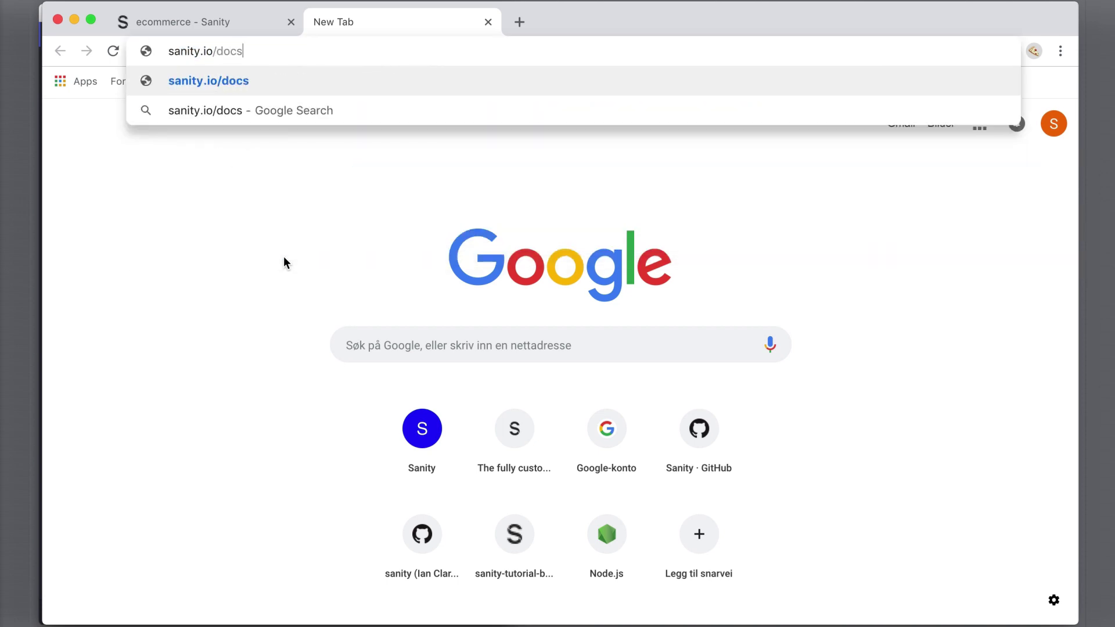
{"action": "key", "text": "Return"}
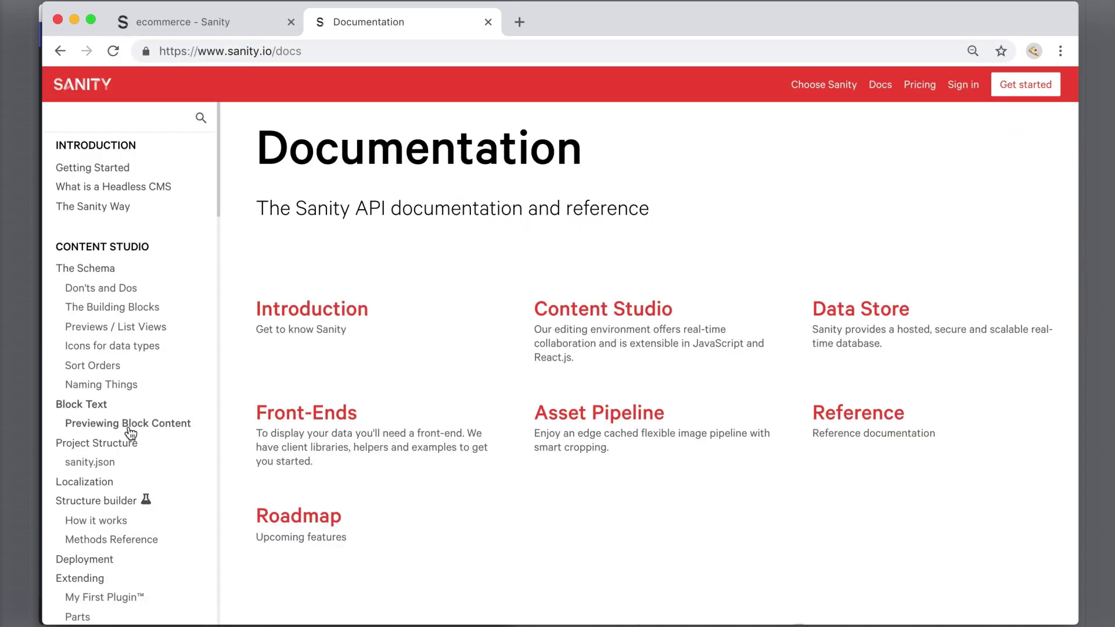
{"action": "scroll", "coordinate": [130, 431], "scroll_direction": "down", "scroll_amount": 5}
{"action": "scroll", "coordinate": [131, 431], "scroll_direction": "down", "scroll_amount": 3}
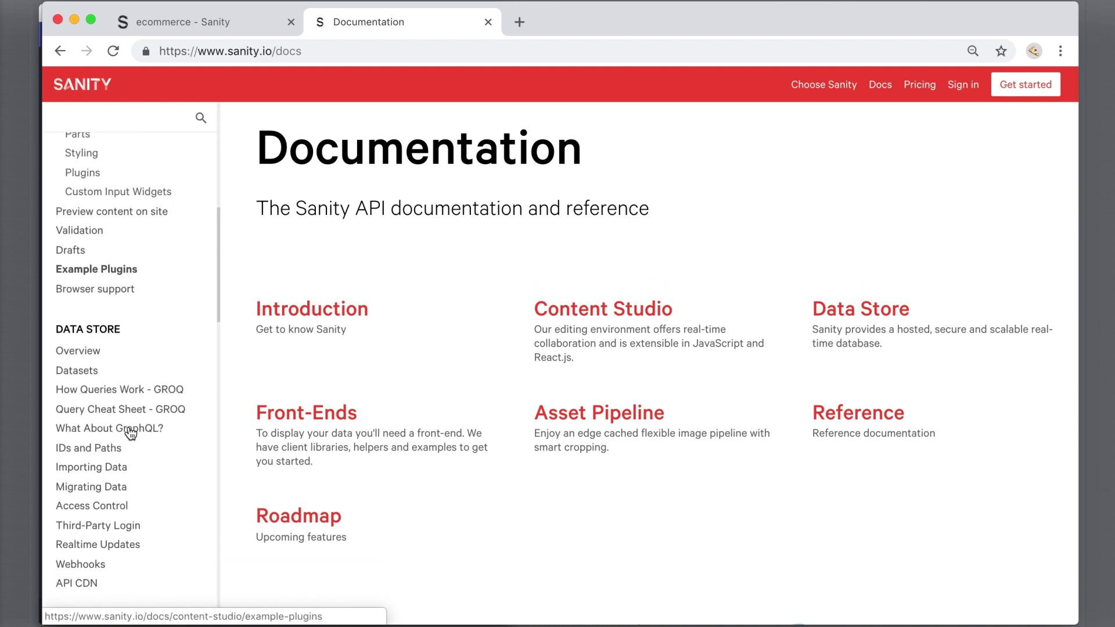
{"action": "left_click", "coordinate": [131, 393]}
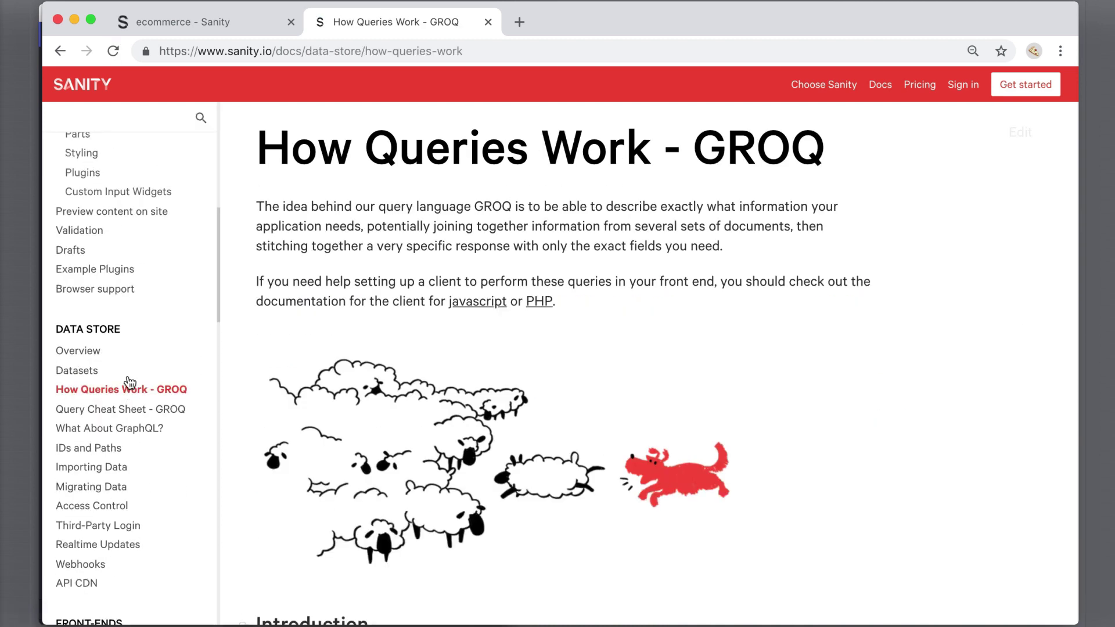
{"action": "left_click", "coordinate": [188, 21]}
{"action": "left_click", "coordinate": [181, 253]}
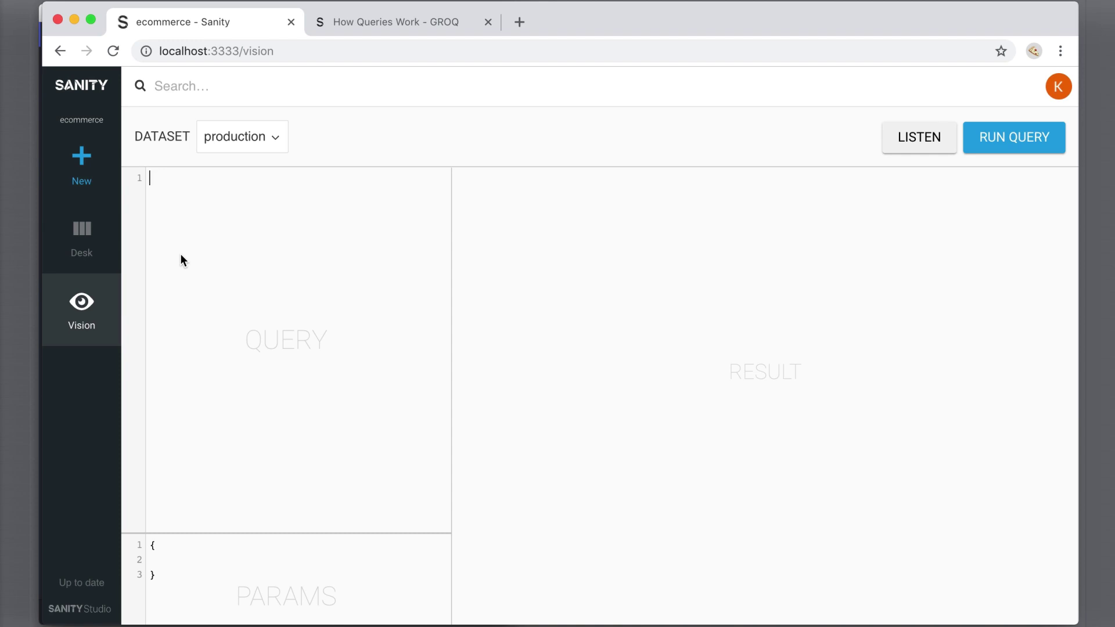
{"action": "type", "text": "*"}
{"action": "type", "text": "_type ="}
{"action": "type", "text": "= \"produc"}
{"action": "type", "text": "t\"]"}
- Run *[_type == "product"], then rerun it as *[_type == "product"]{title} to list only titles
{"action": "left_click", "coordinate": [1003, 138]}
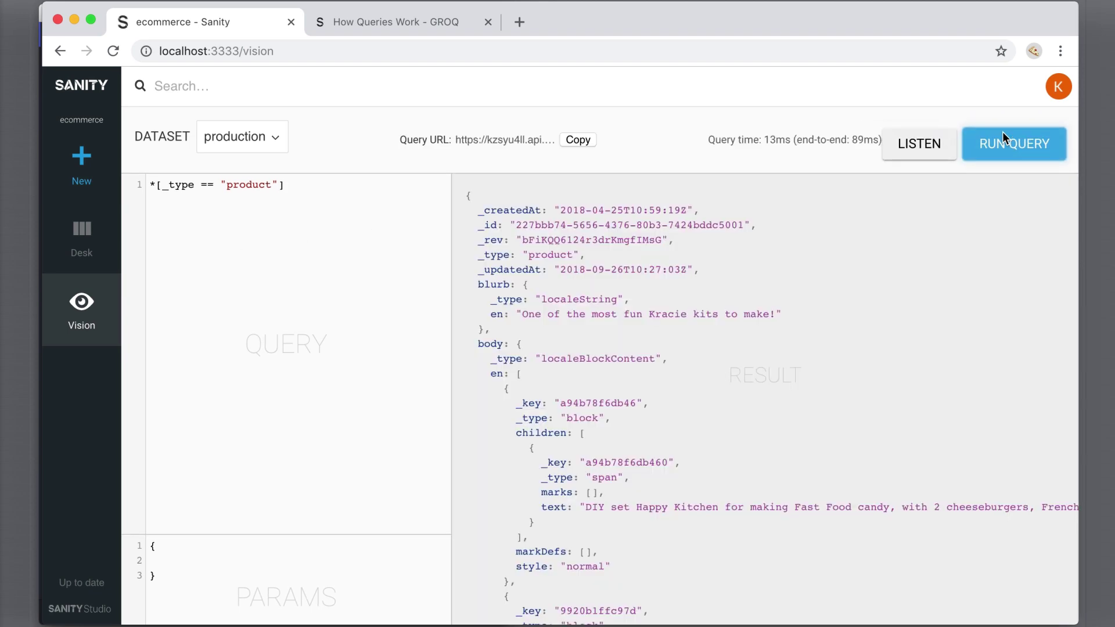
{"action": "scroll", "coordinate": [682, 359], "scroll_direction": "down", "scroll_amount": 5}
{"action": "scroll", "coordinate": [682, 360], "scroll_direction": "down", "scroll_amount": 5}
{"action": "scroll", "coordinate": [681, 359], "scroll_direction": "down", "scroll_amount": 5}
{"action": "scroll", "coordinate": [682, 359], "scroll_direction": "down", "scroll_amount": 5}
{"action": "scroll", "coordinate": [682, 359], "scroll_direction": "down", "scroll_amount": 5}
{"action": "scroll", "coordinate": [683, 359], "scroll_direction": "down", "scroll_amount": 5}
{"action": "scroll", "coordinate": [682, 359], "scroll_direction": "down", "scroll_amount": 5}
{"action": "scroll", "coordinate": [682, 359], "scroll_direction": "down", "scroll_amount": 4}
{"action": "scroll", "coordinate": [682, 360], "scroll_direction": "down", "scroll_amount": 5}
{"action": "scroll", "coordinate": [682, 359], "scroll_direction": "down", "scroll_amount": 5}
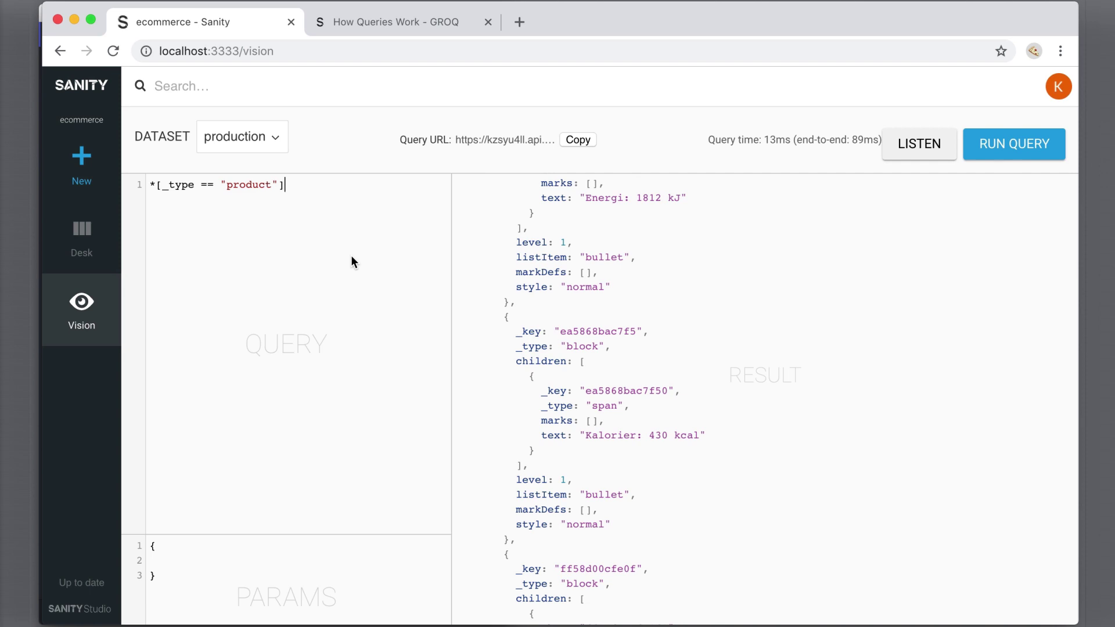
{"action": "type", "text": "{title}"}
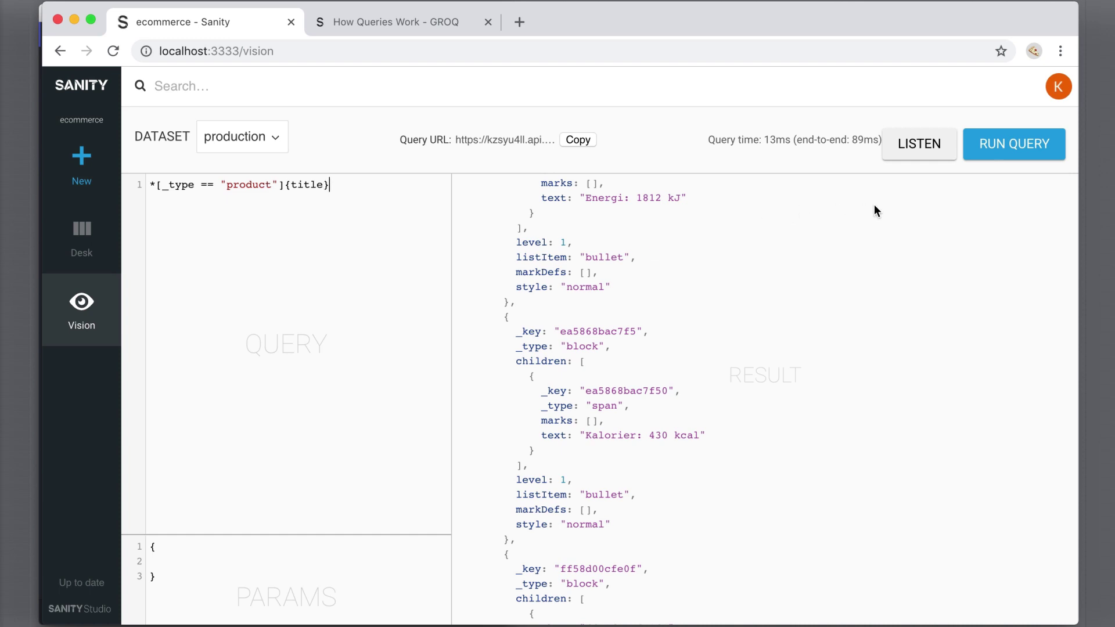
{"action": "left_click", "coordinate": [1026, 149]}
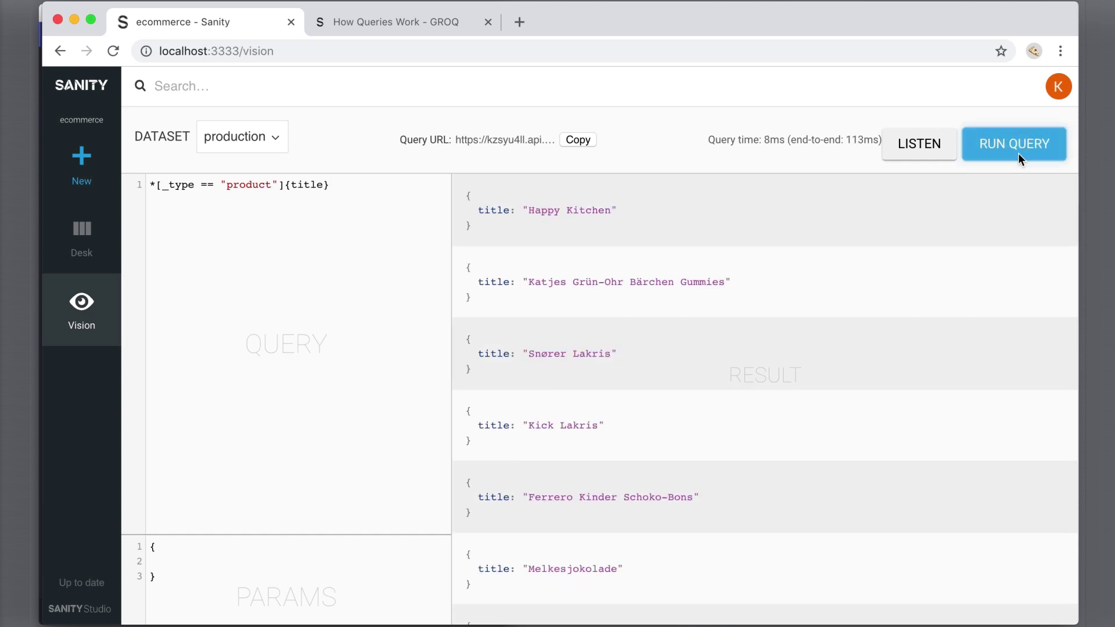
{"action": "scroll", "coordinate": [799, 420], "scroll_direction": "down", "scroll_amount": 5}
{"action": "scroll", "coordinate": [798, 420], "scroll_direction": "down", "scroll_amount": 2}
{"action": "scroll", "coordinate": [799, 420], "scroll_direction": "up", "scroll_amount": 2}
{"action": "scroll", "coordinate": [799, 420], "scroll_direction": "up", "scroll_amount": 6}
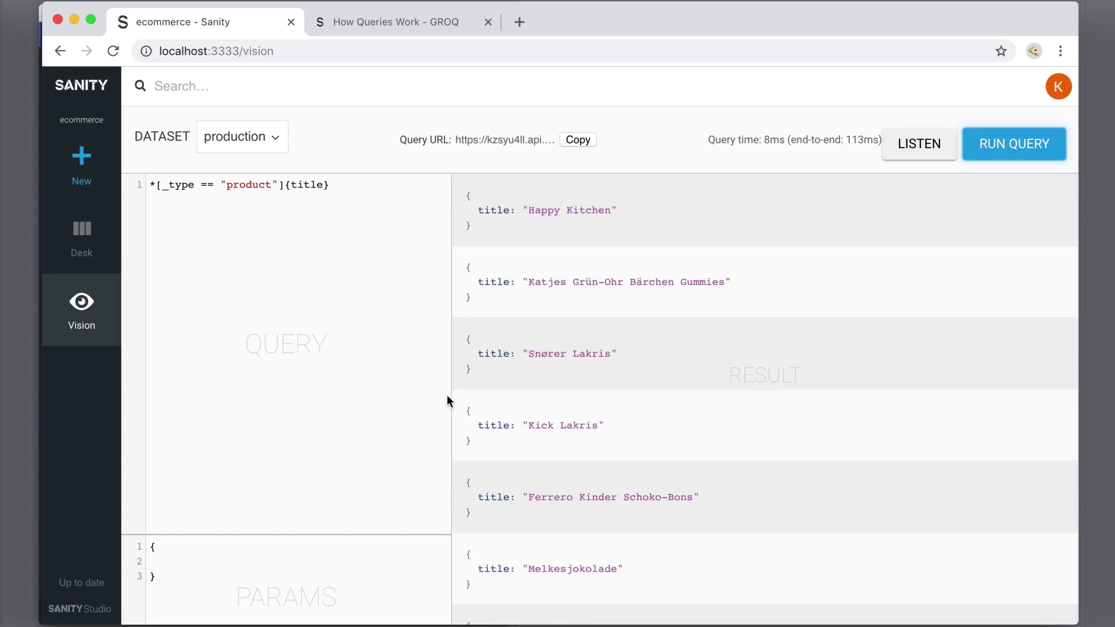
- Add '&& promoted' to the product filter and rerun the query, leaving just the two Happy Kitchen titles
{"action": "left_click", "coordinate": [280, 185]}
{"action": "type", "text": "&& promot"}
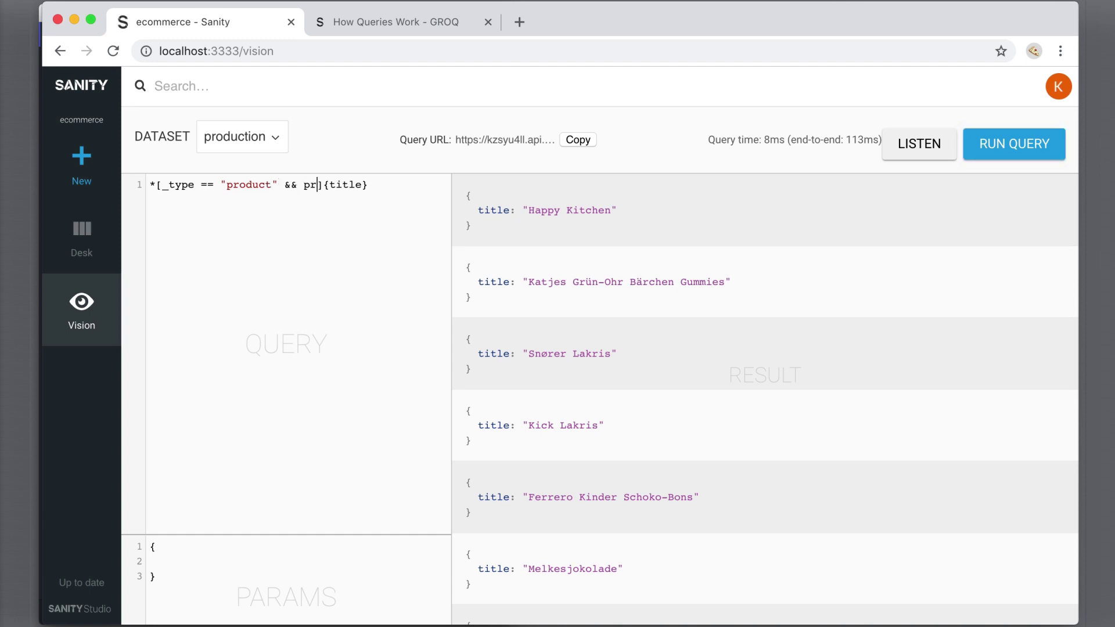
{"action": "type", "text": "ed"}
{"action": "left_click", "coordinate": [996, 145]}
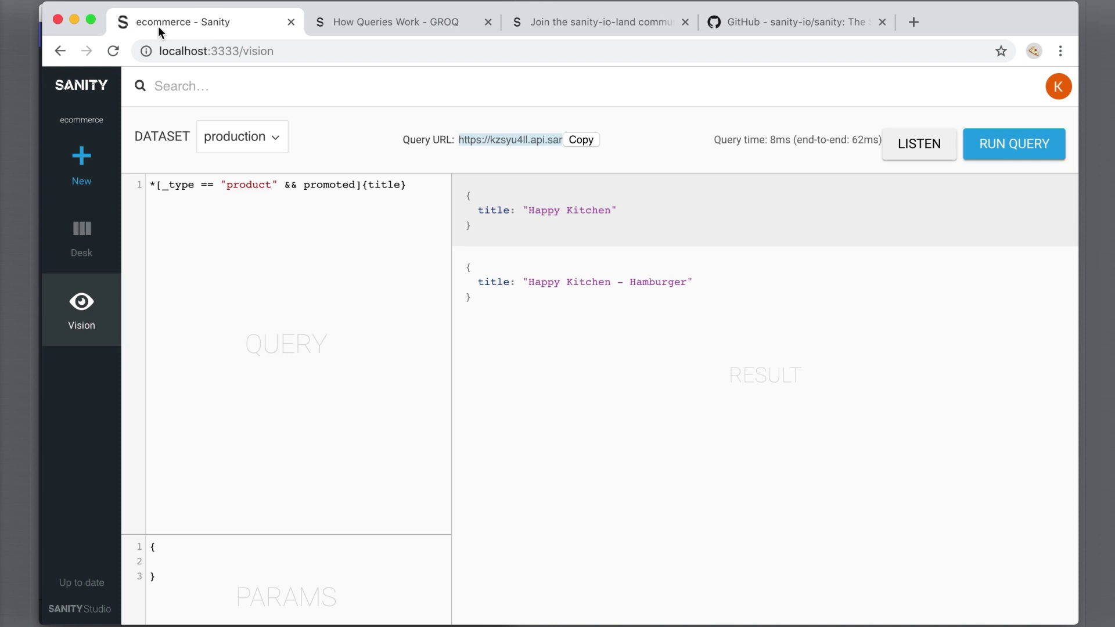
- Visit the GROQ docs and Sanity Slack tabs, ending on the sanity-io/sanity GitHub README
{"action": "left_click", "coordinate": [376, 25]}
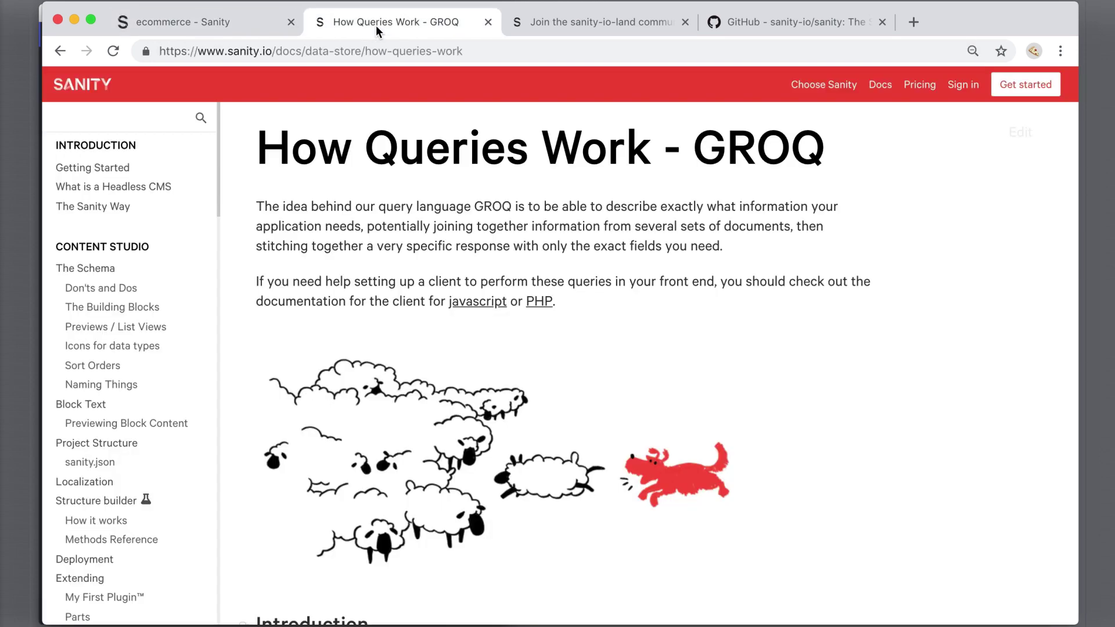
{"action": "left_click", "coordinate": [571, 23]}
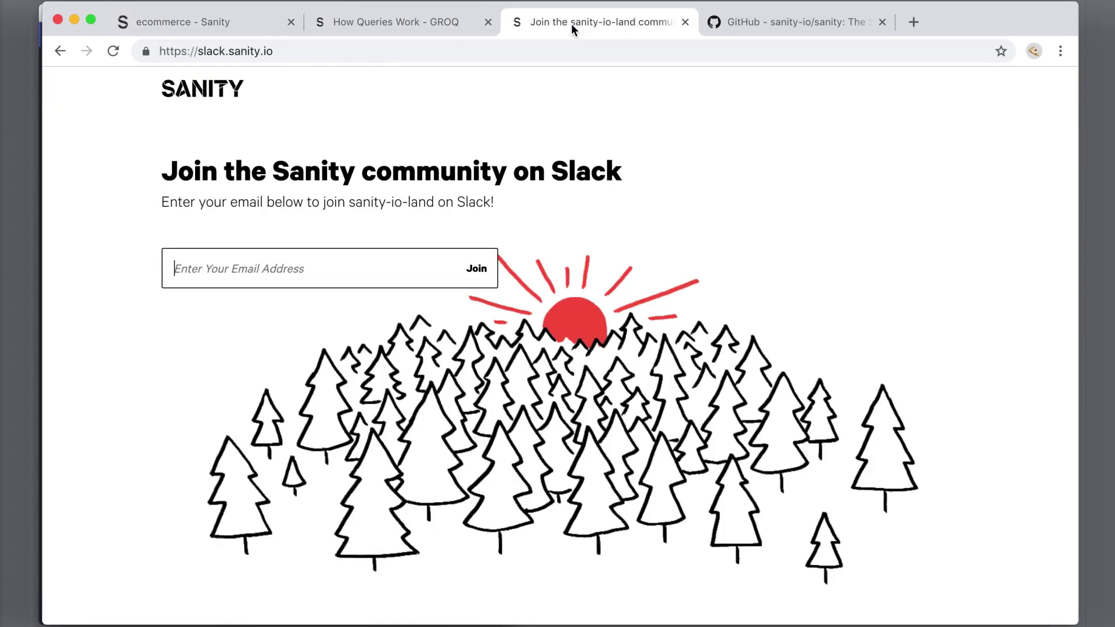
{"action": "left_click", "coordinate": [788, 15]}
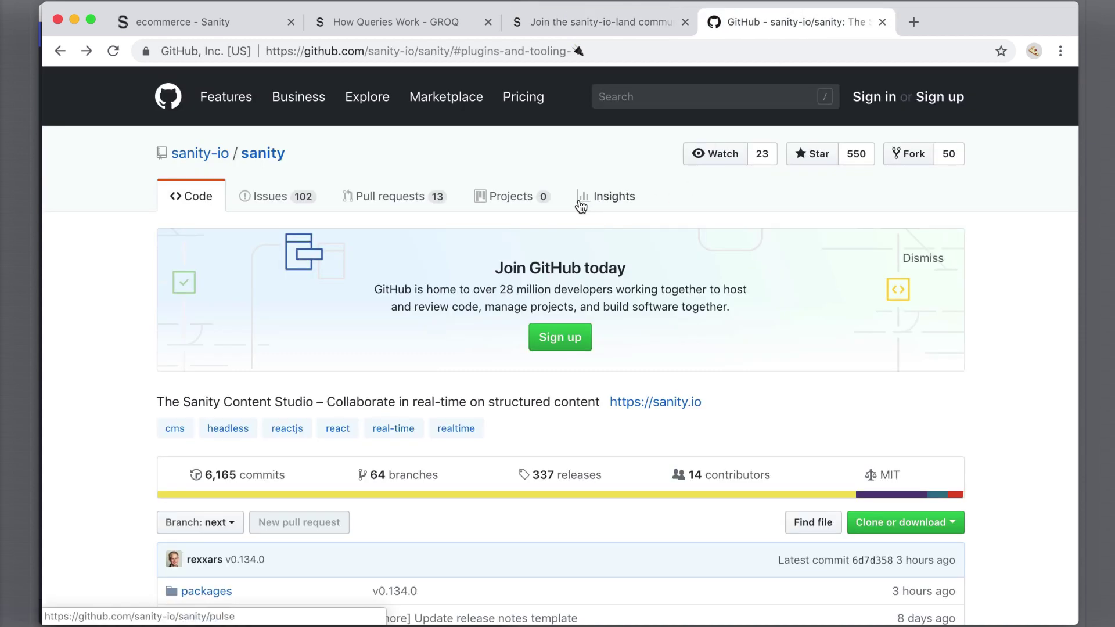
{"action": "scroll", "coordinate": [580, 204], "scroll_direction": "down", "scroll_amount": 3}
{"action": "scroll", "coordinate": [580, 205], "scroll_direction": "down", "scroll_amount": 10}
{"action": "scroll", "coordinate": [580, 204], "scroll_direction": "down", "scroll_amount": 5}
{"action": "scroll", "coordinate": [579, 201], "scroll_direction": "down", "scroll_amount": 6}
{"action": "scroll", "coordinate": [579, 201], "scroll_direction": "down", "scroll_amount": 6}
{"action": "scroll", "coordinate": [579, 200], "scroll_direction": "down", "scroll_amount": 5}
{"action": "scroll", "coordinate": [579, 200], "scroll_direction": "down", "scroll_amount": 4}
{"action": "scroll", "coordinate": [579, 200], "scroll_direction": "down", "scroll_amount": 5}
{"action": "scroll", "coordinate": [579, 199], "scroll_direction": "down", "scroll_amount": 1}
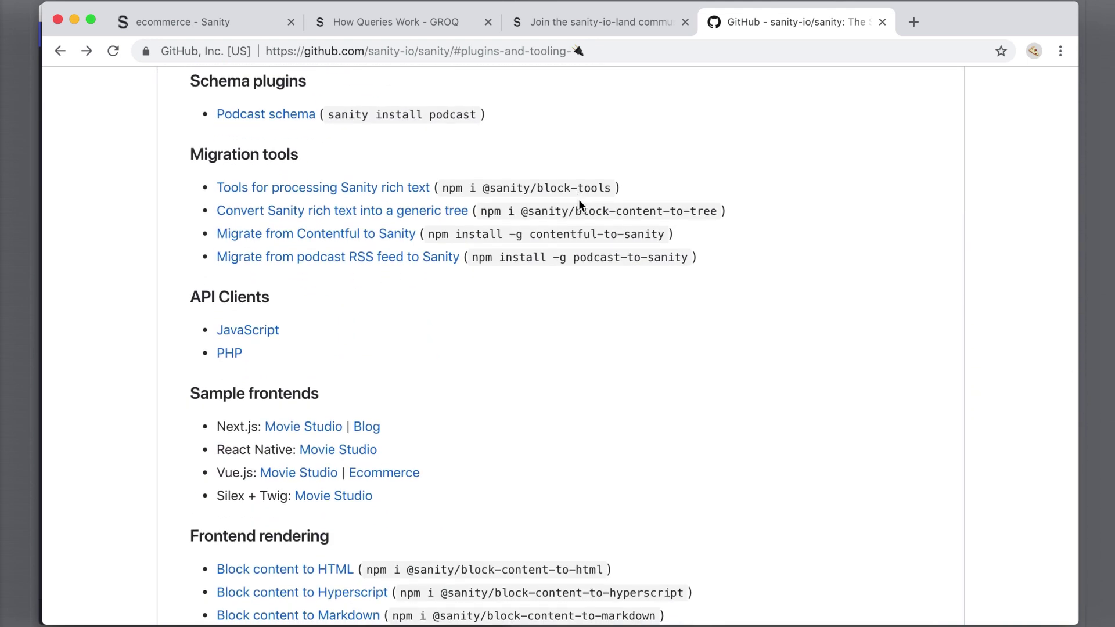